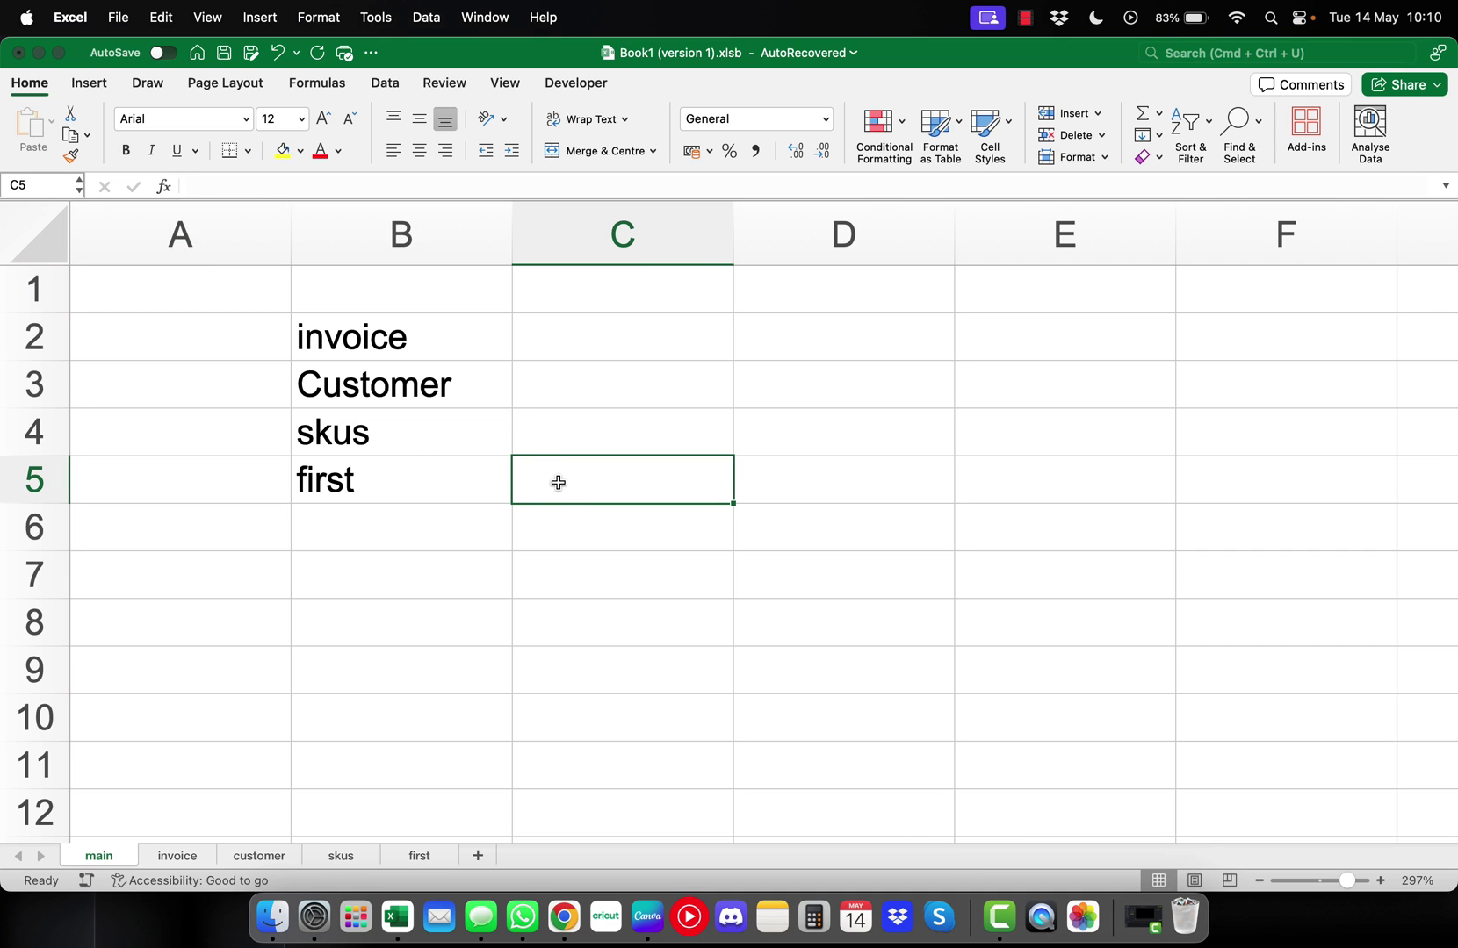
# Build =HYPERLINK("#'first'!A1","Link") in C5 with the Formula Builder
pyautogui.click(163, 187)
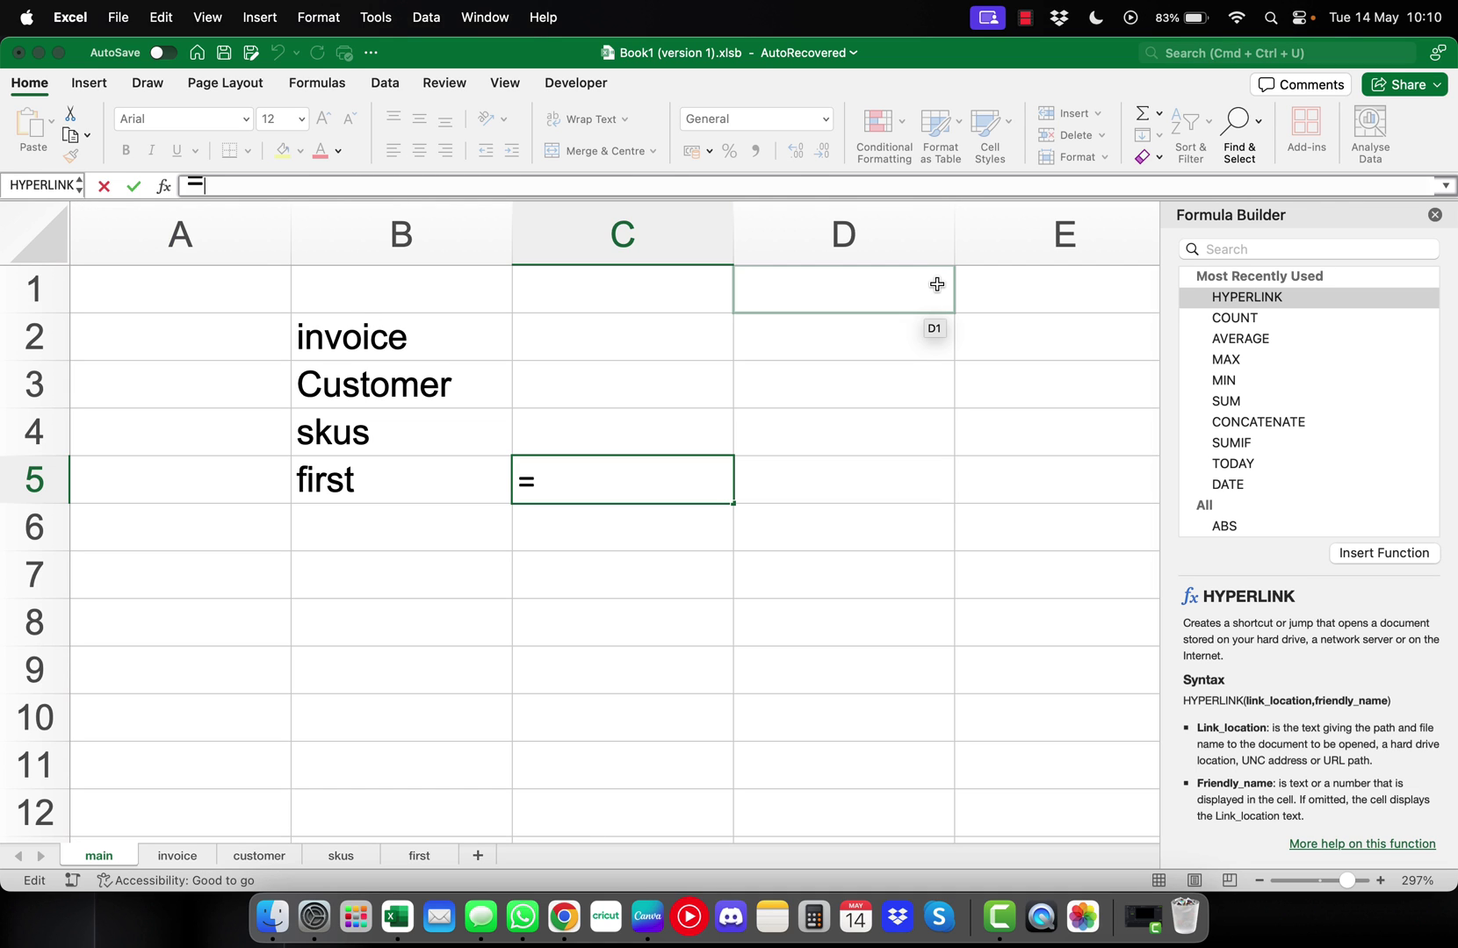
pyautogui.doubleClick(1243, 299)
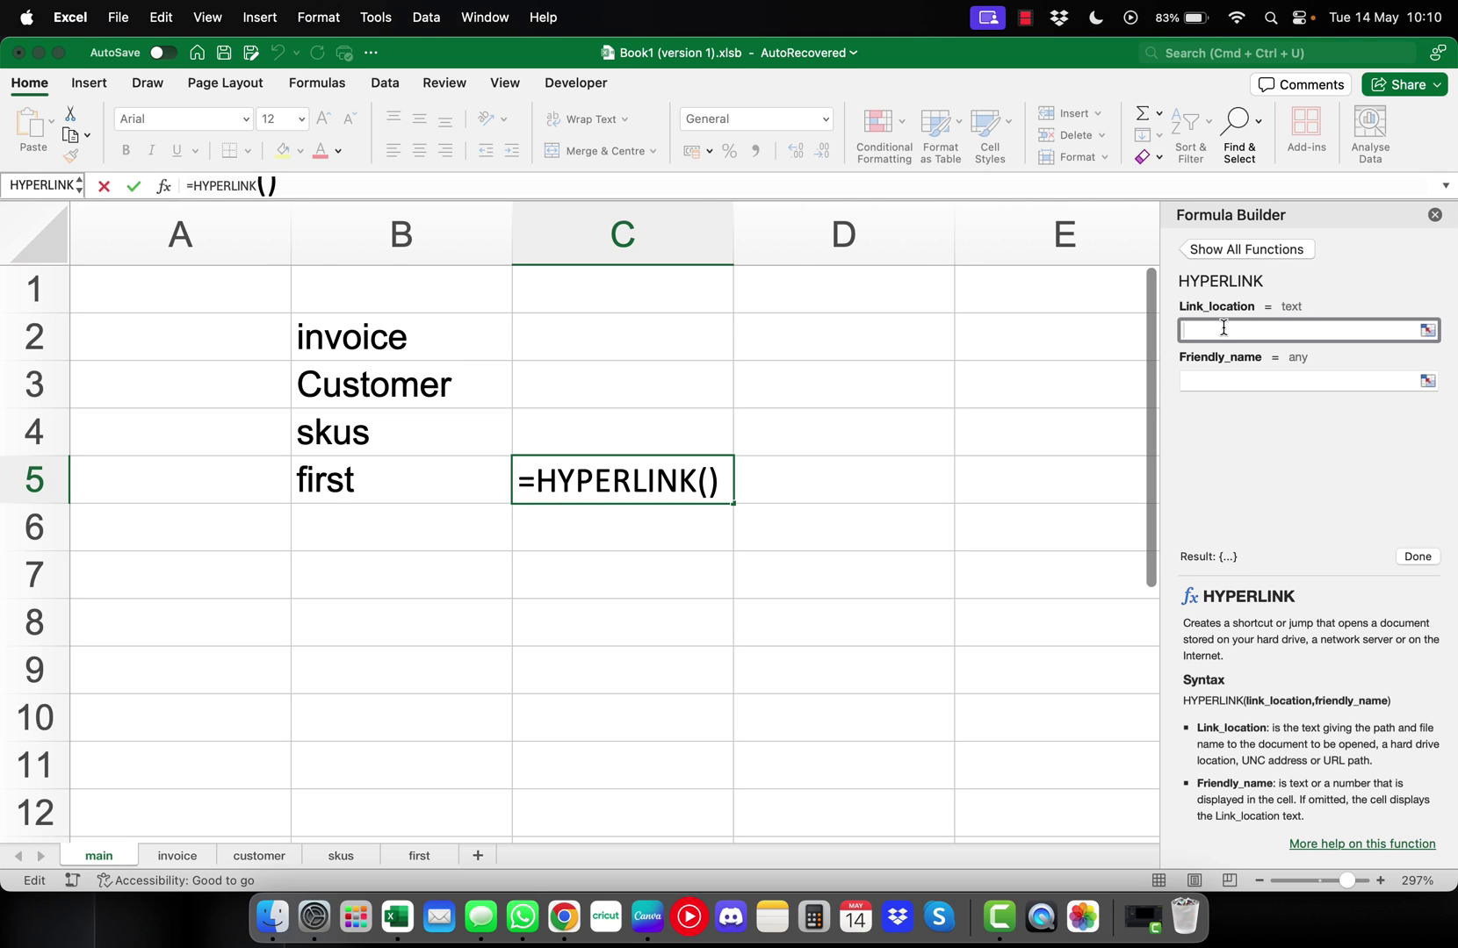
pyautogui.write('"#\'')
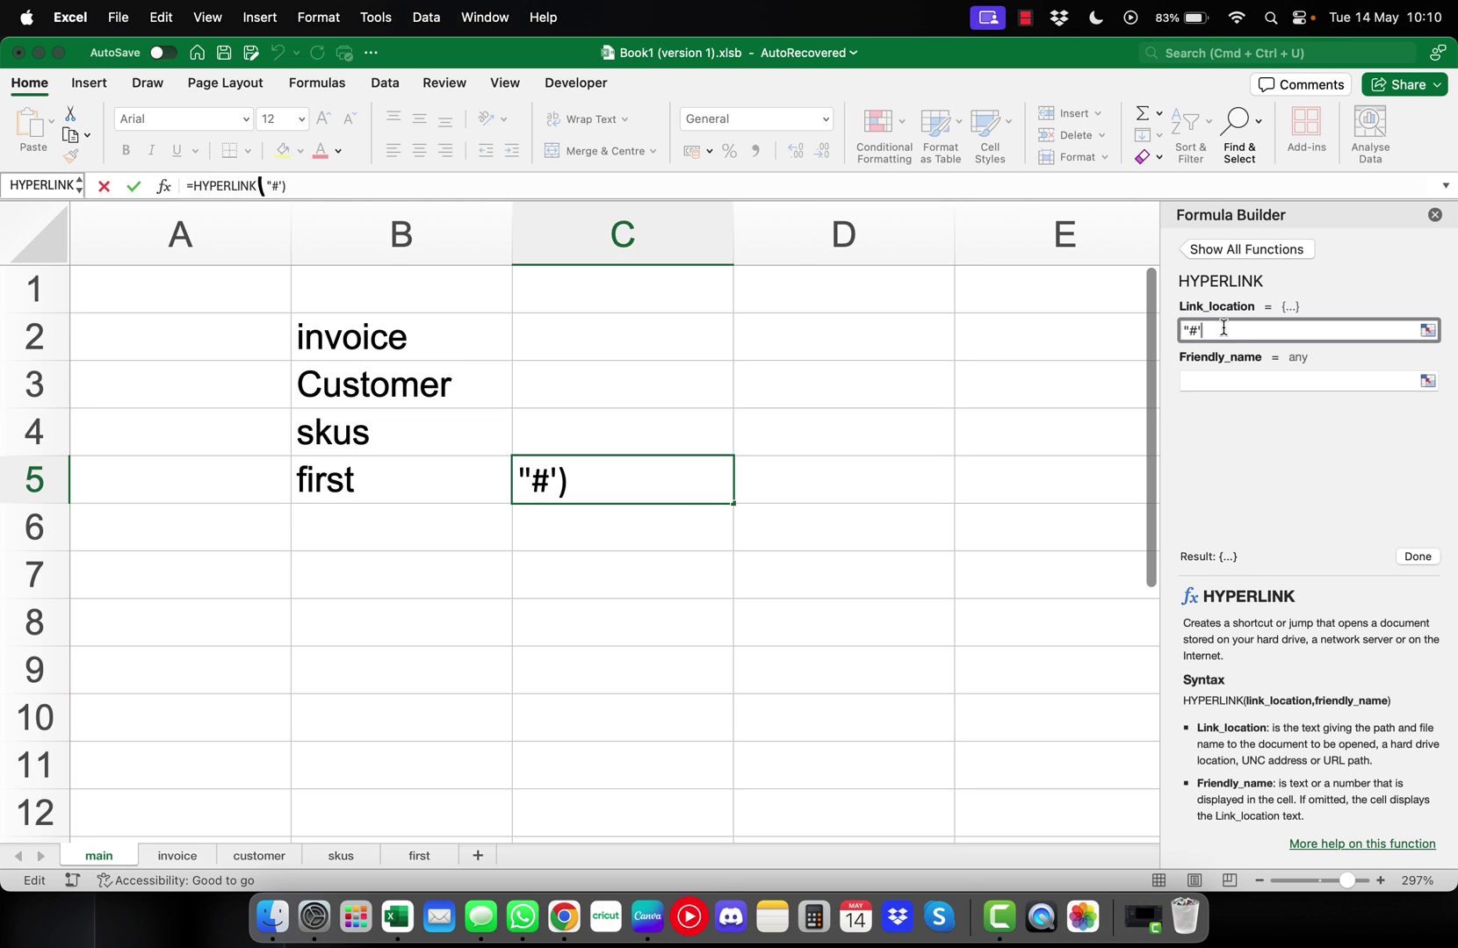
pyautogui.write('first')
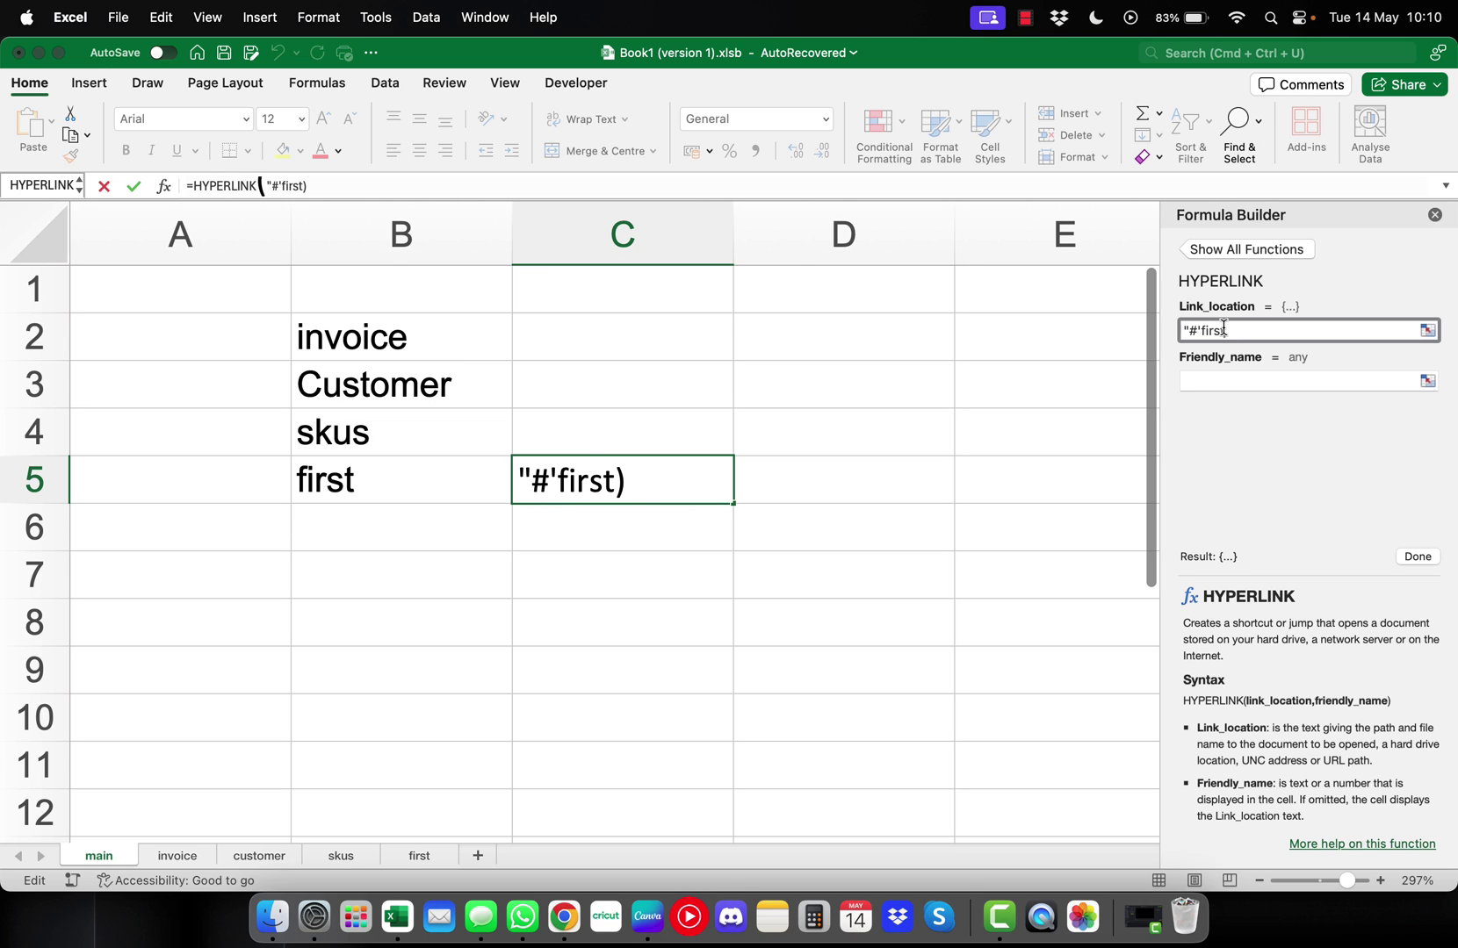
pyautogui.write('\'!A1"')
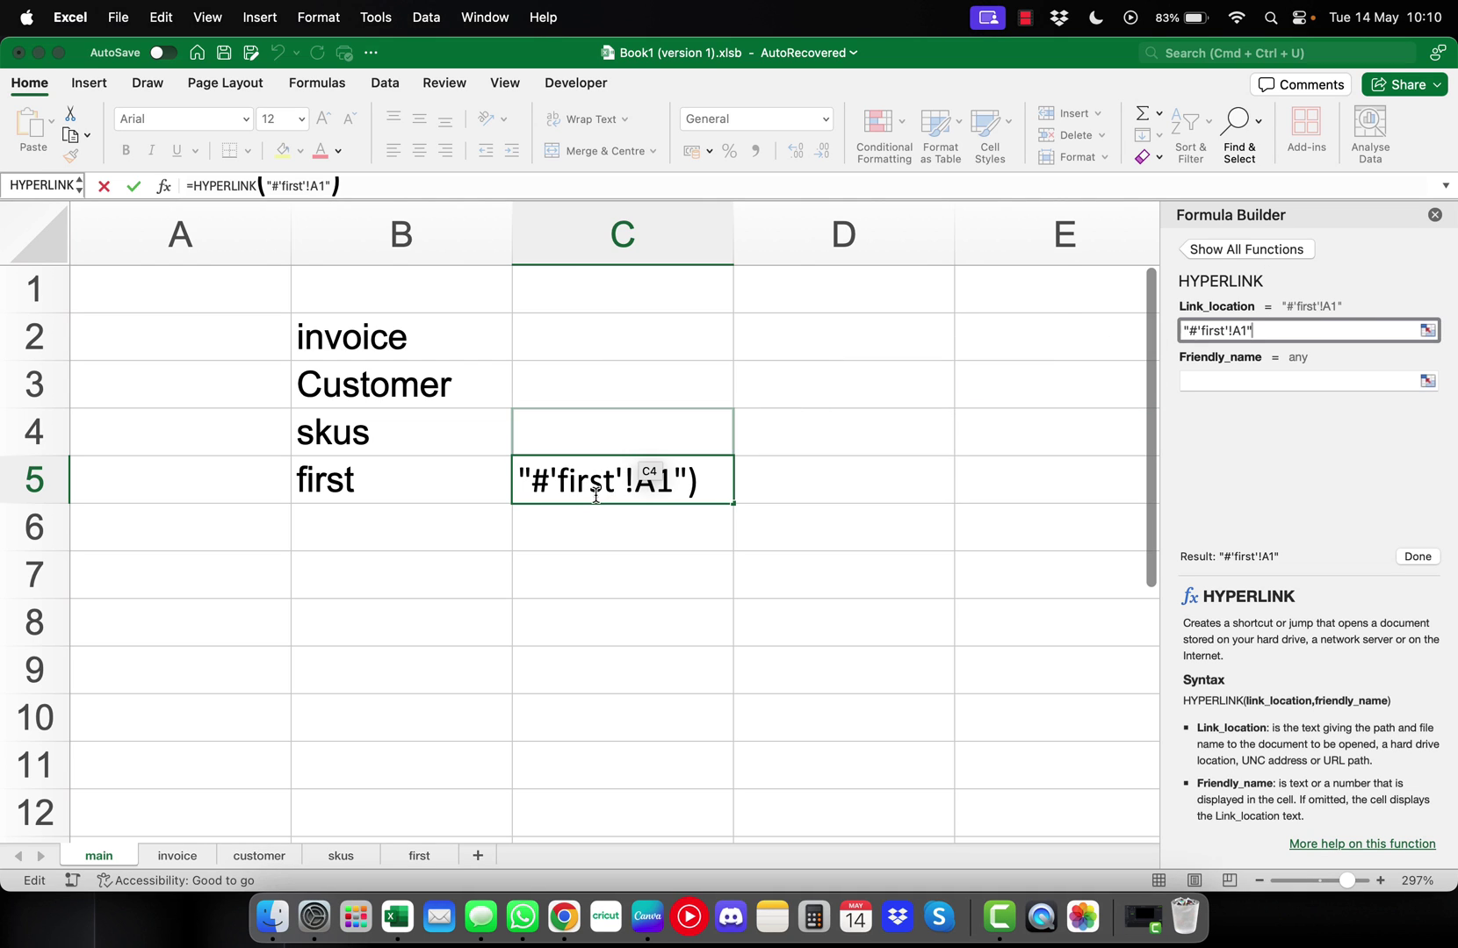
pyautogui.click(1223, 380)
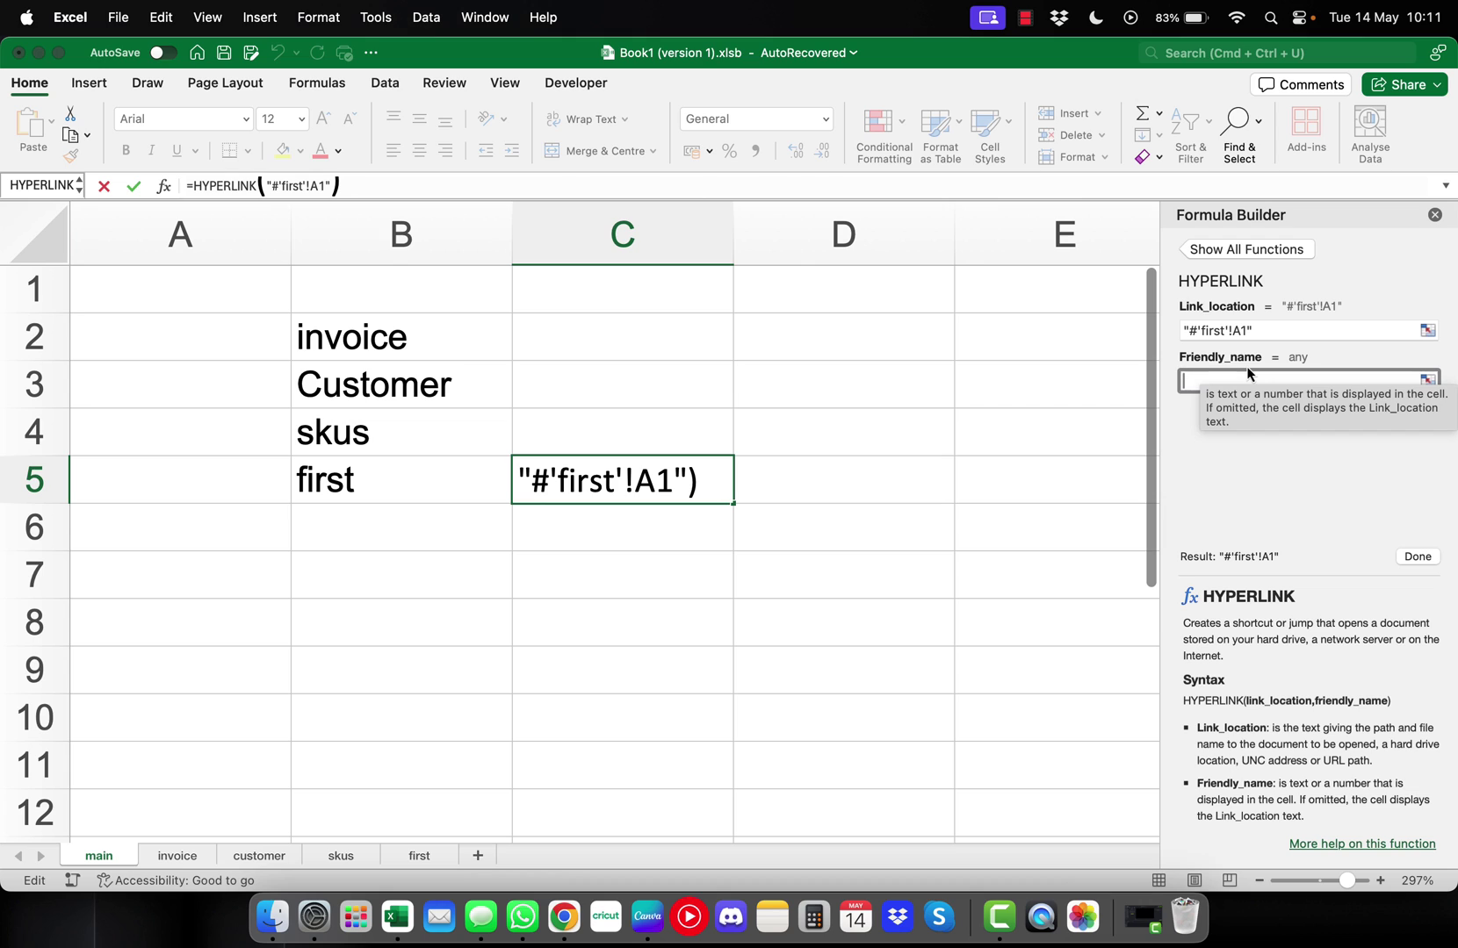
pyautogui.write('Link')
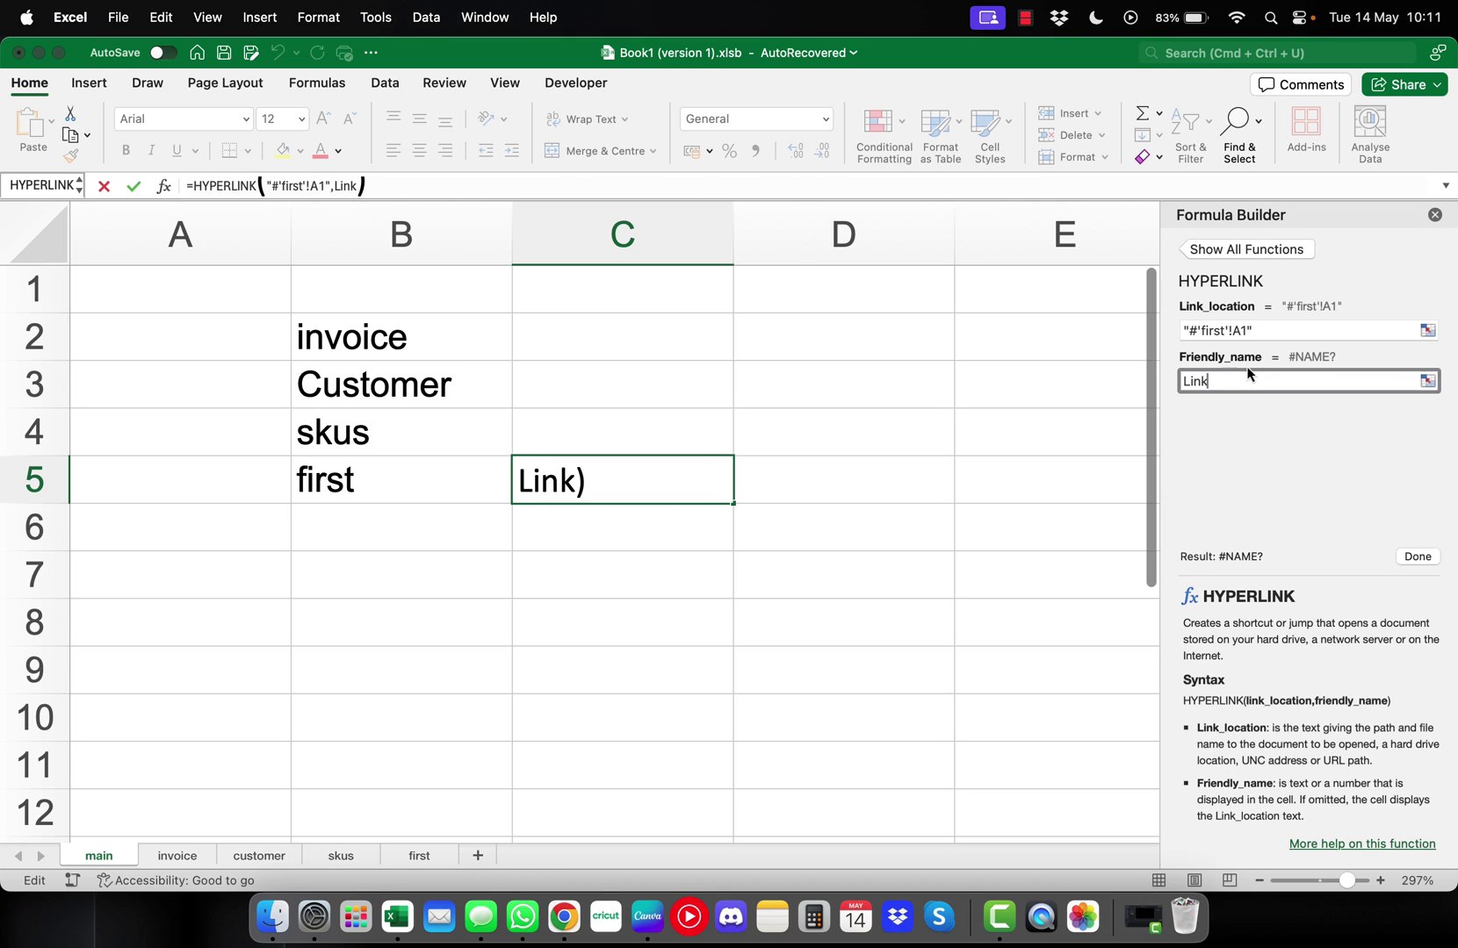
pyautogui.click(1420, 560)
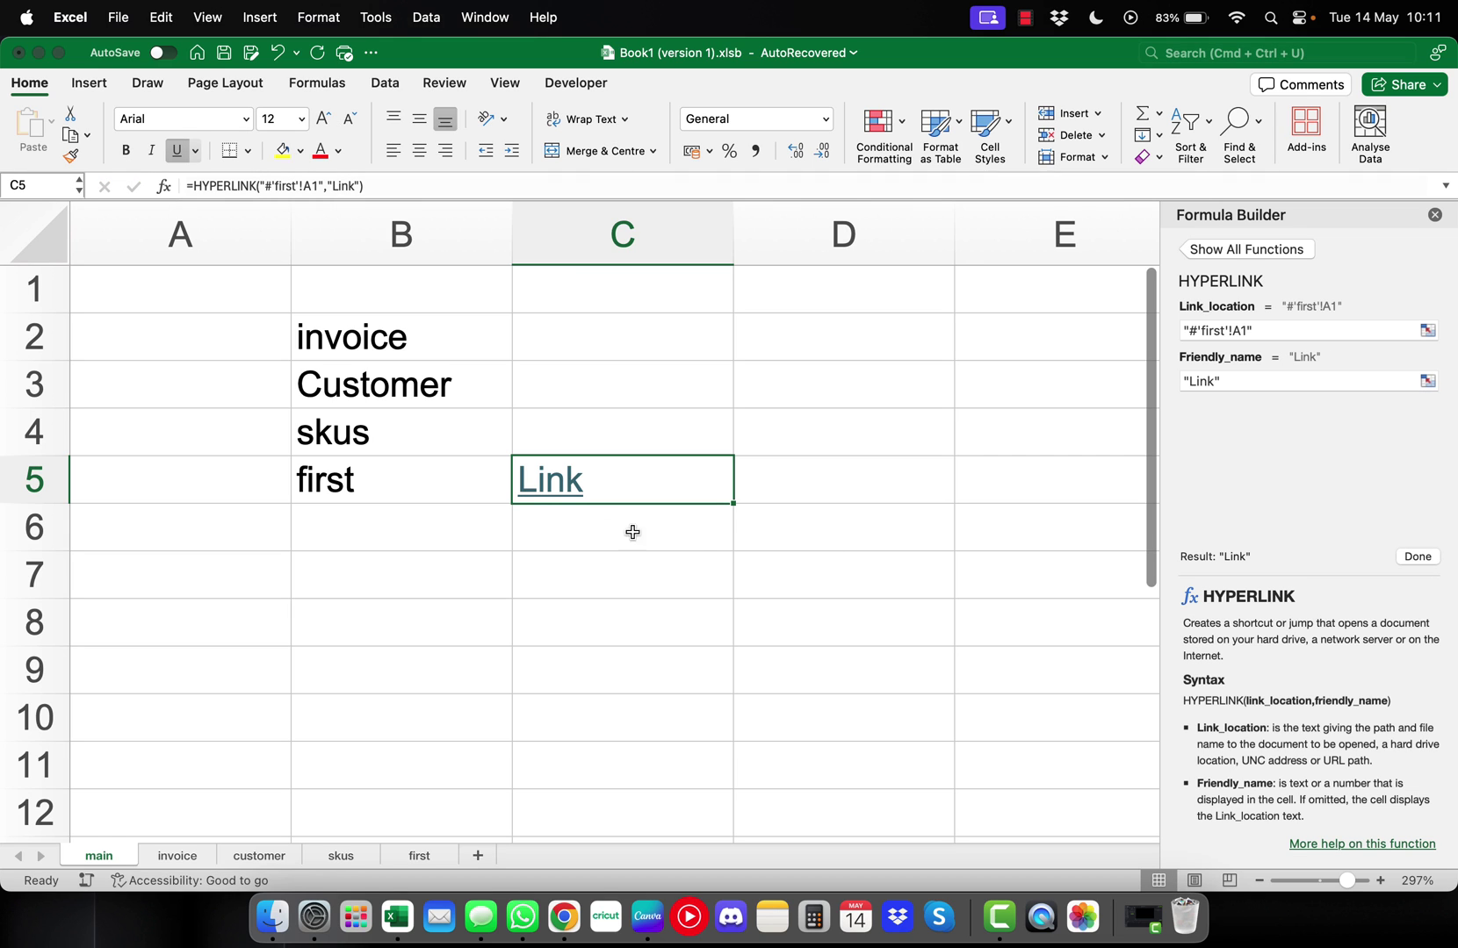
pyautogui.click(593, 525)
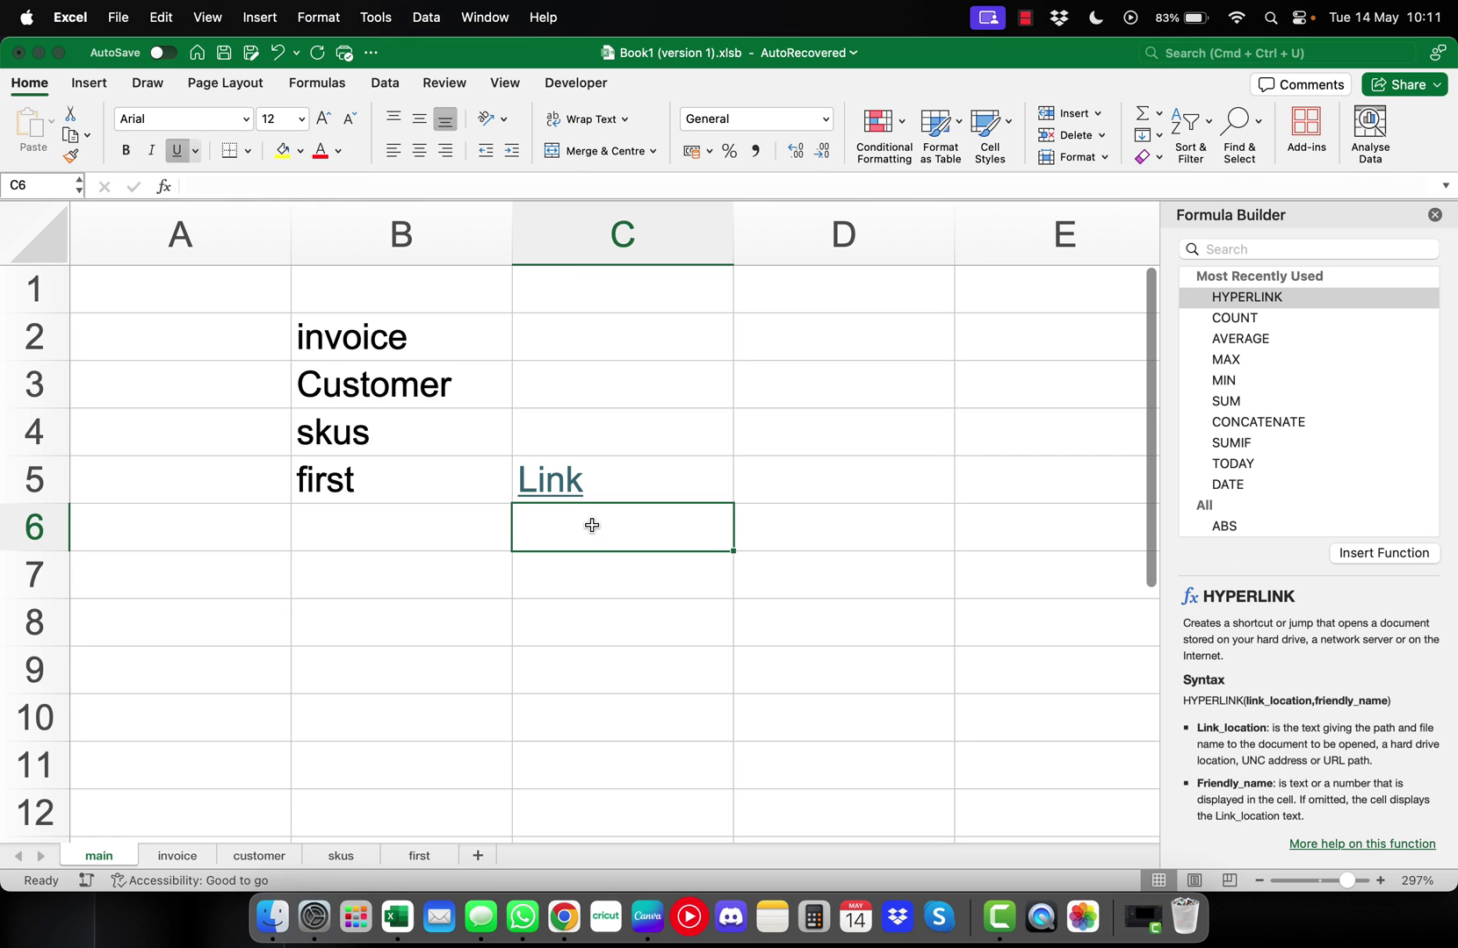
# Test the C5 Link's jump to the first sheet, then clear C5 and select C2
pyautogui.click(555, 487)
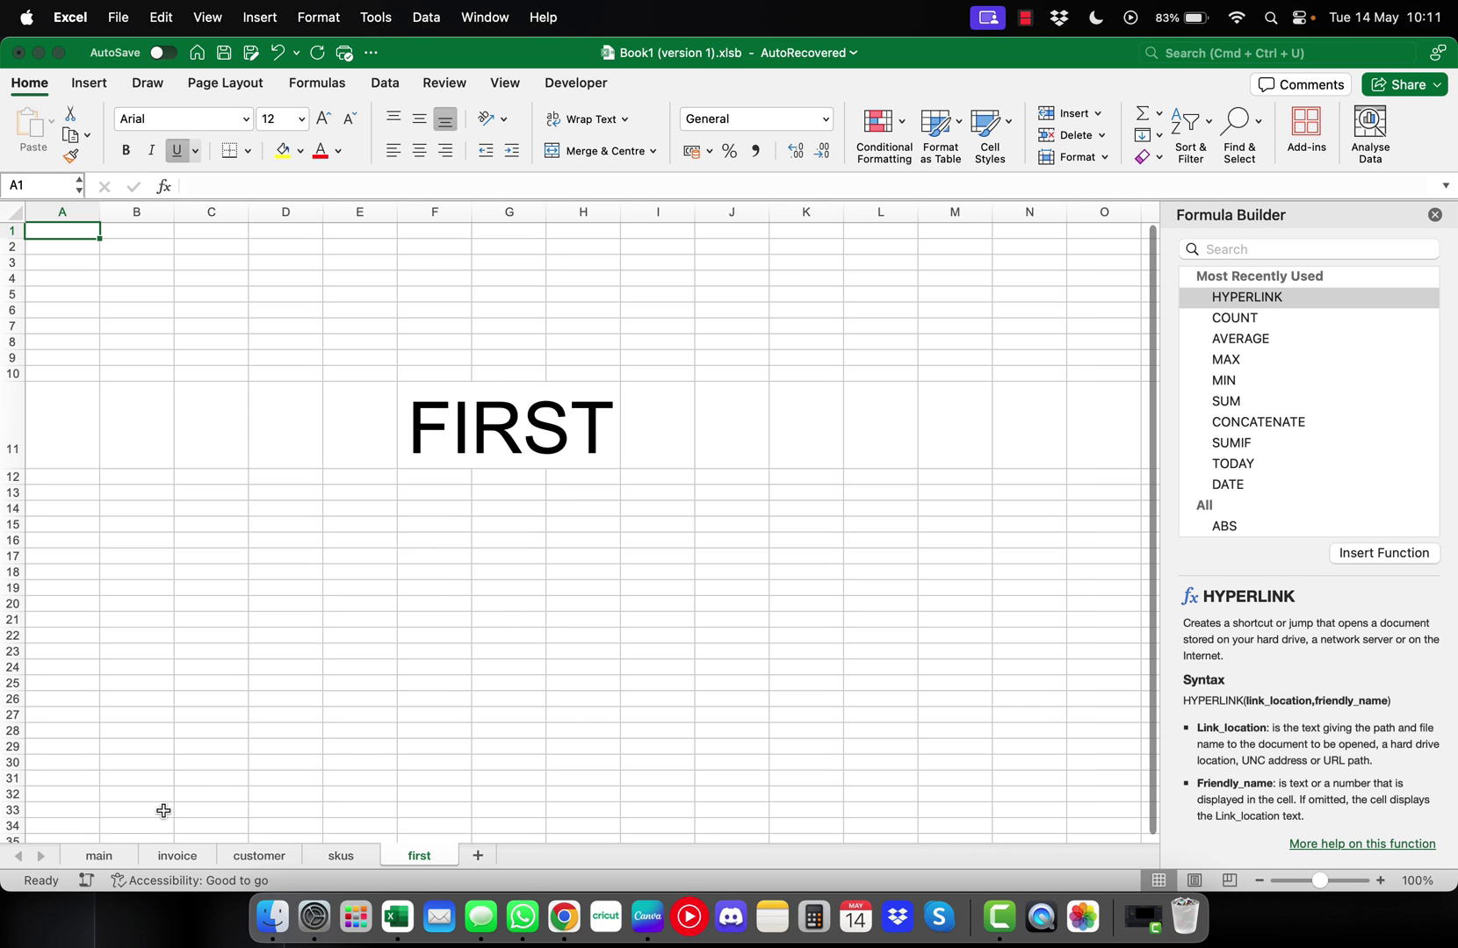
pyautogui.click(116, 856)
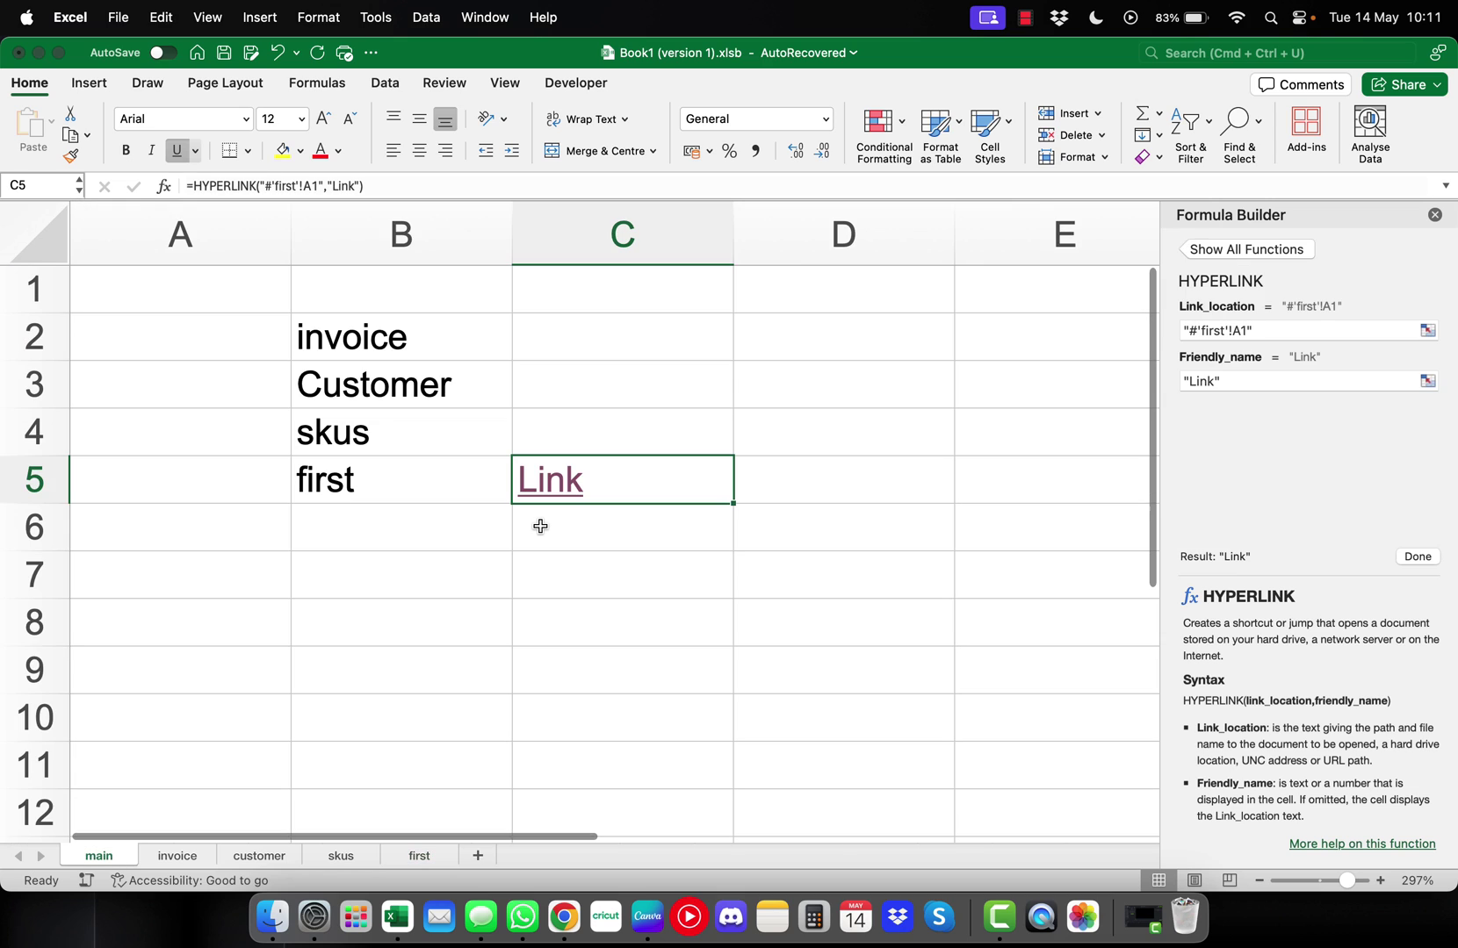
pyautogui.press('BackSpace')
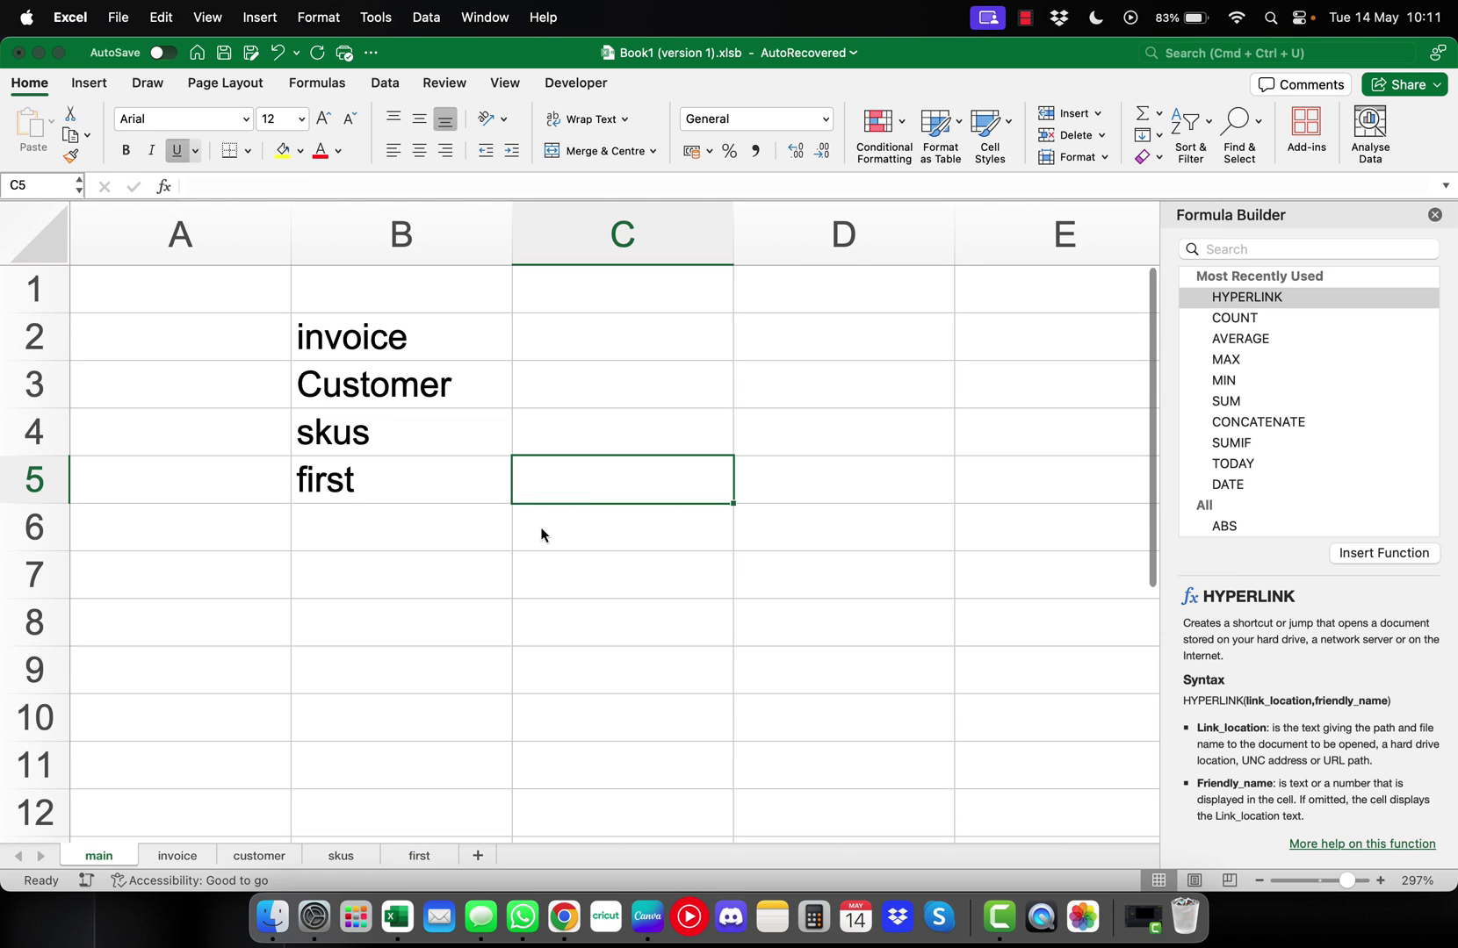
pyautogui.click(612, 338)
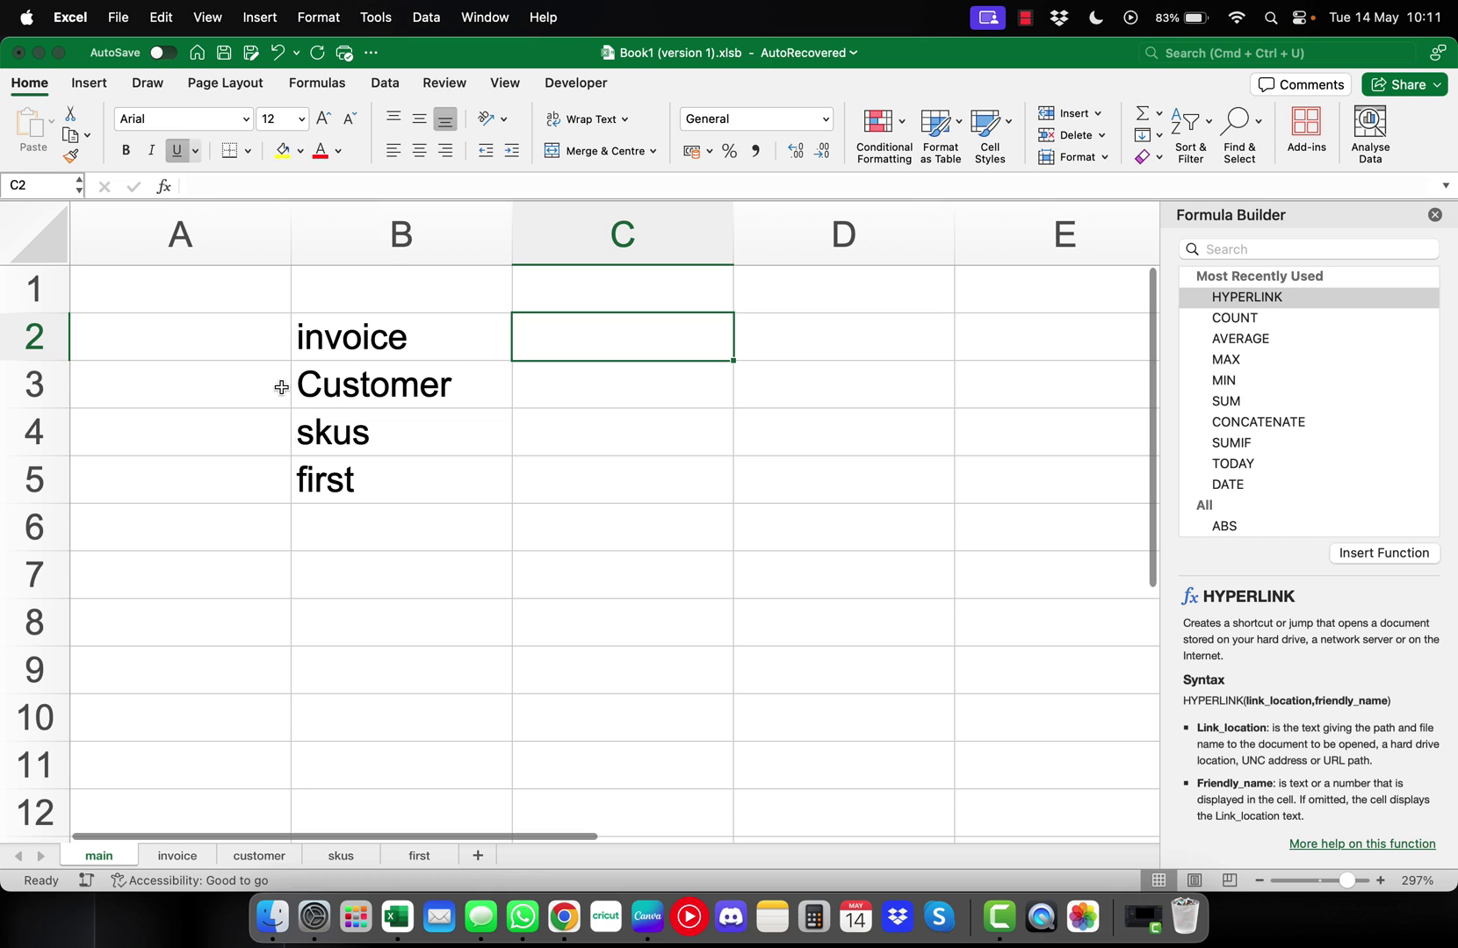
# Enter =HYPERLINK("#'"&B2&"'!A1",B2) in C2, linking to the invoice sheet
pyautogui.write('=hyper')
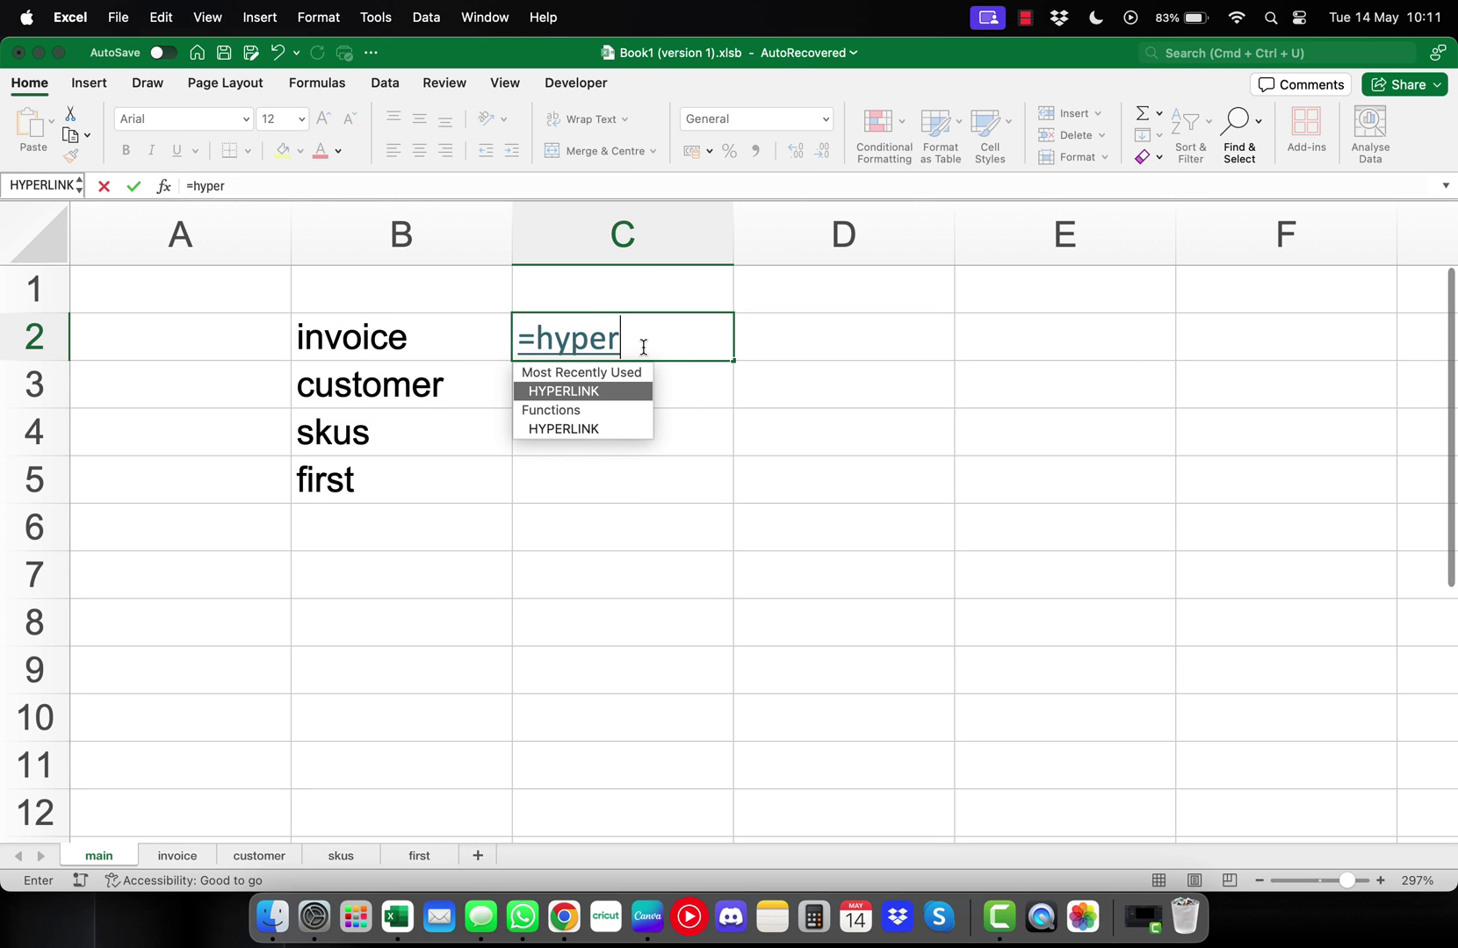
pyautogui.press('Tab')
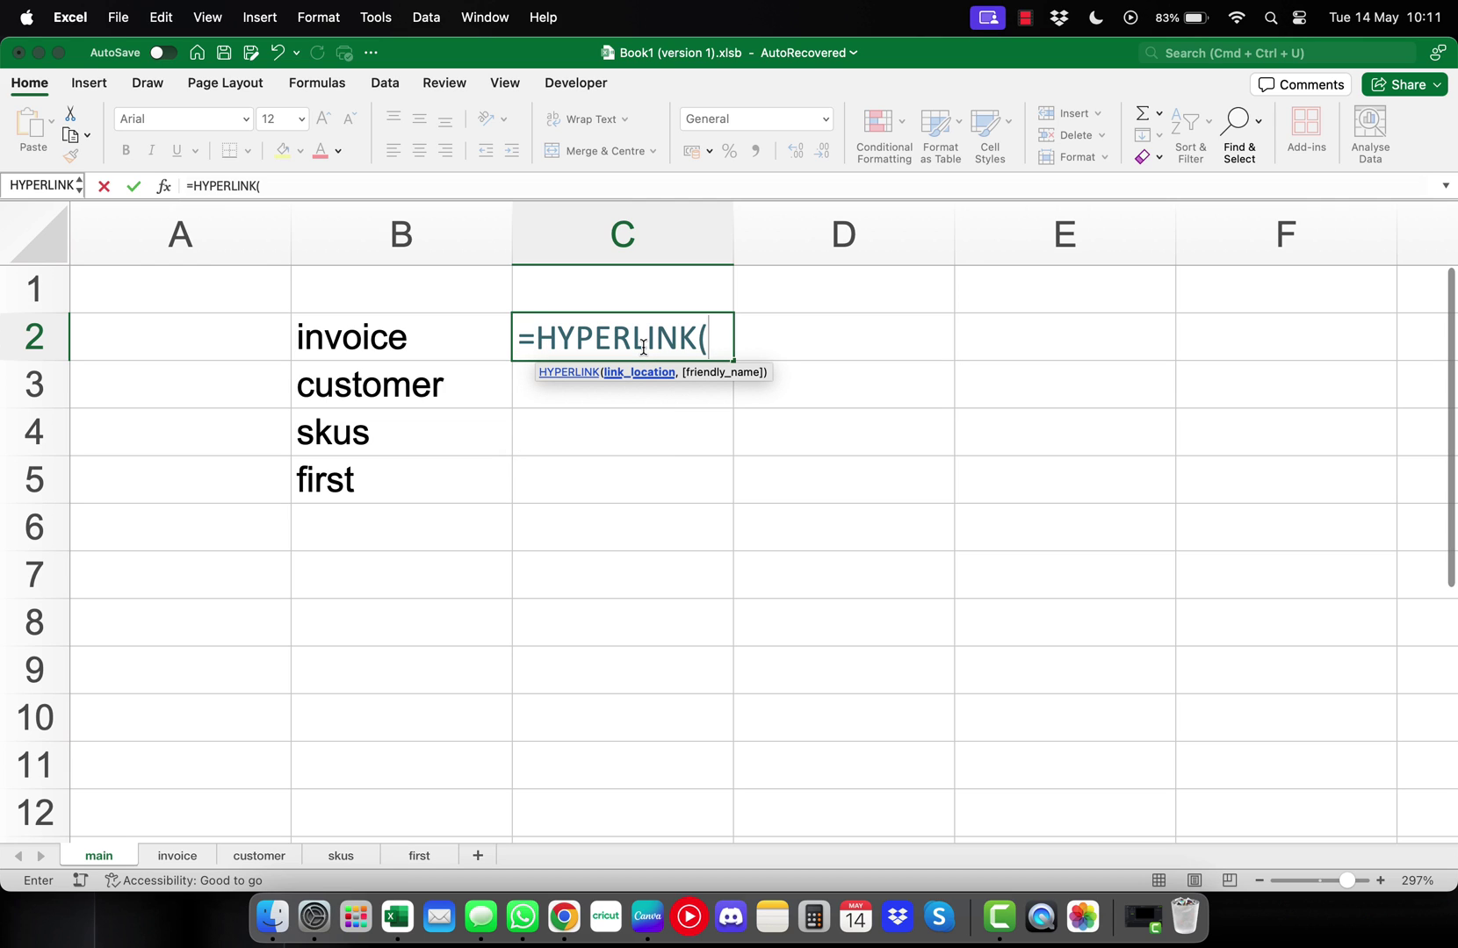
pyautogui.click(498, 339)
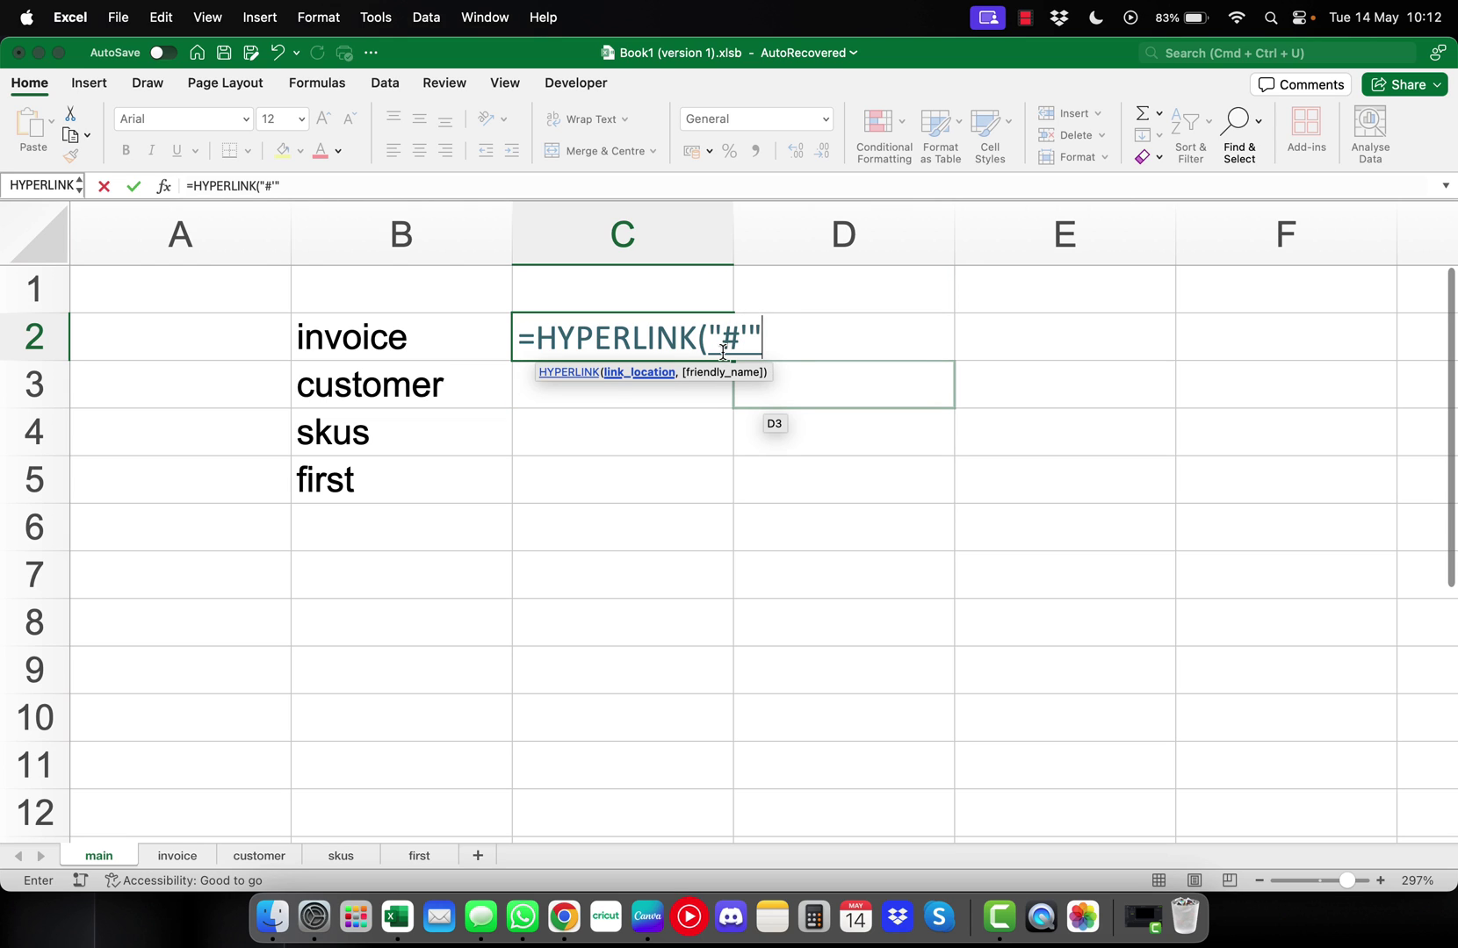
pyautogui.write('&')
pyautogui.click(403, 335)
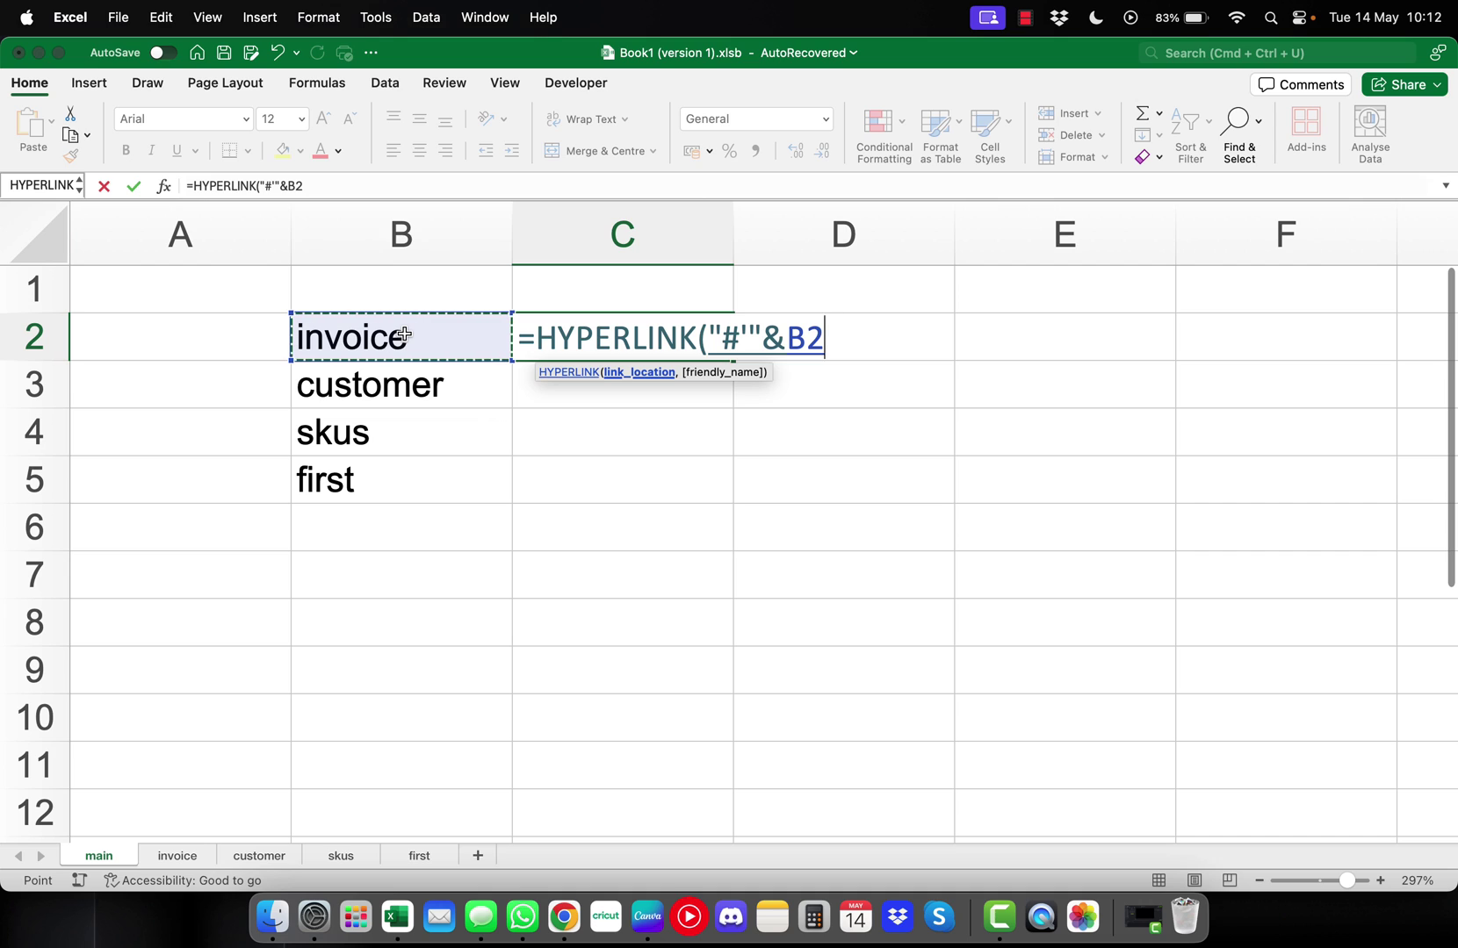
pyautogui.write('&')
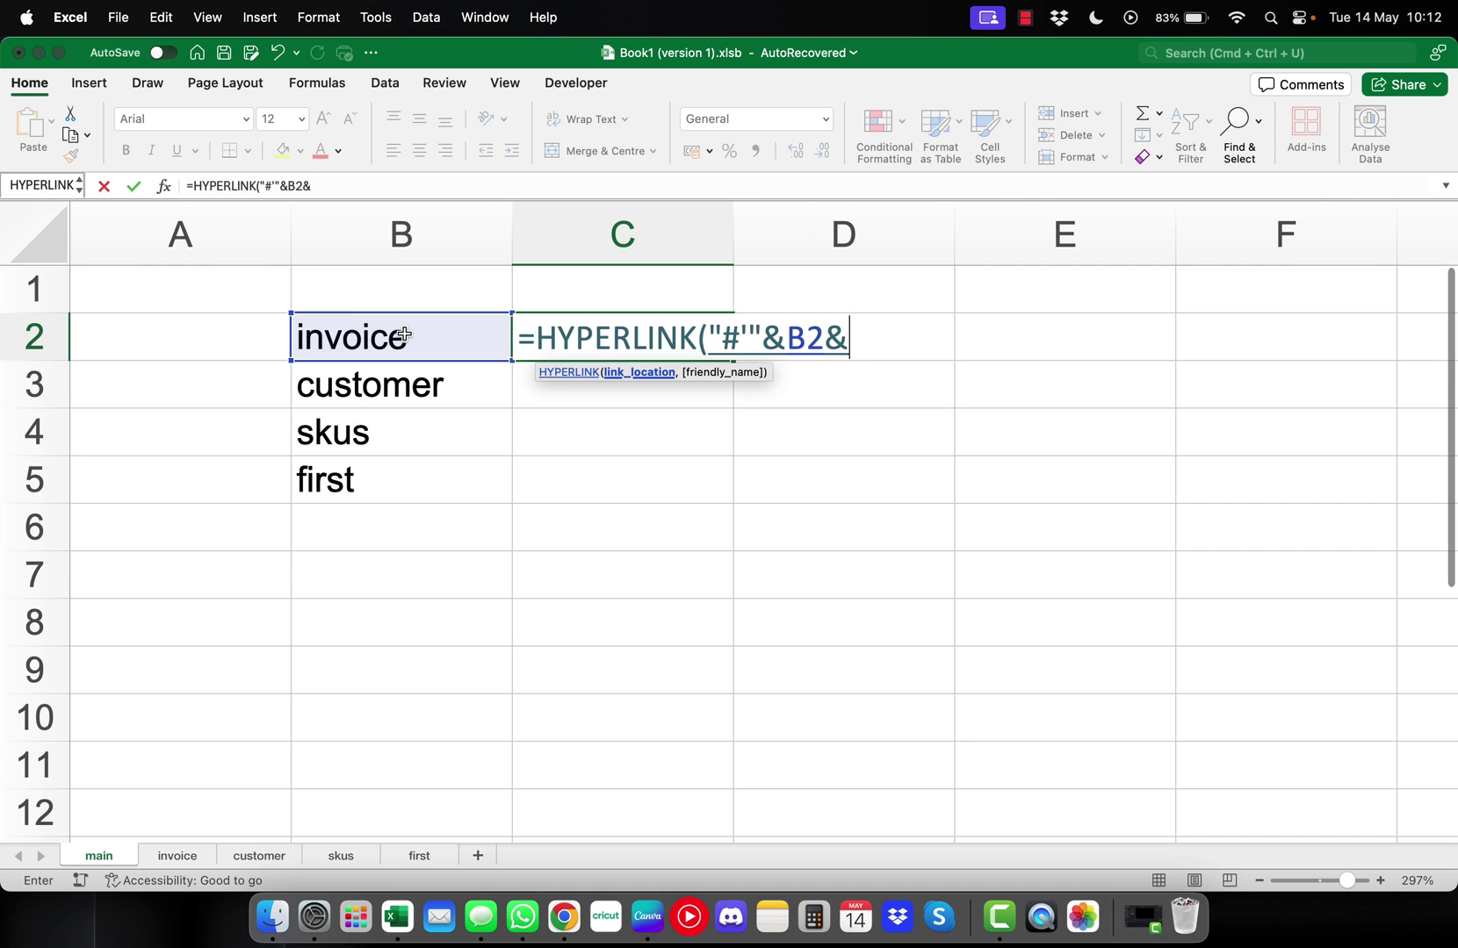
pyautogui.write('"\'!A1')
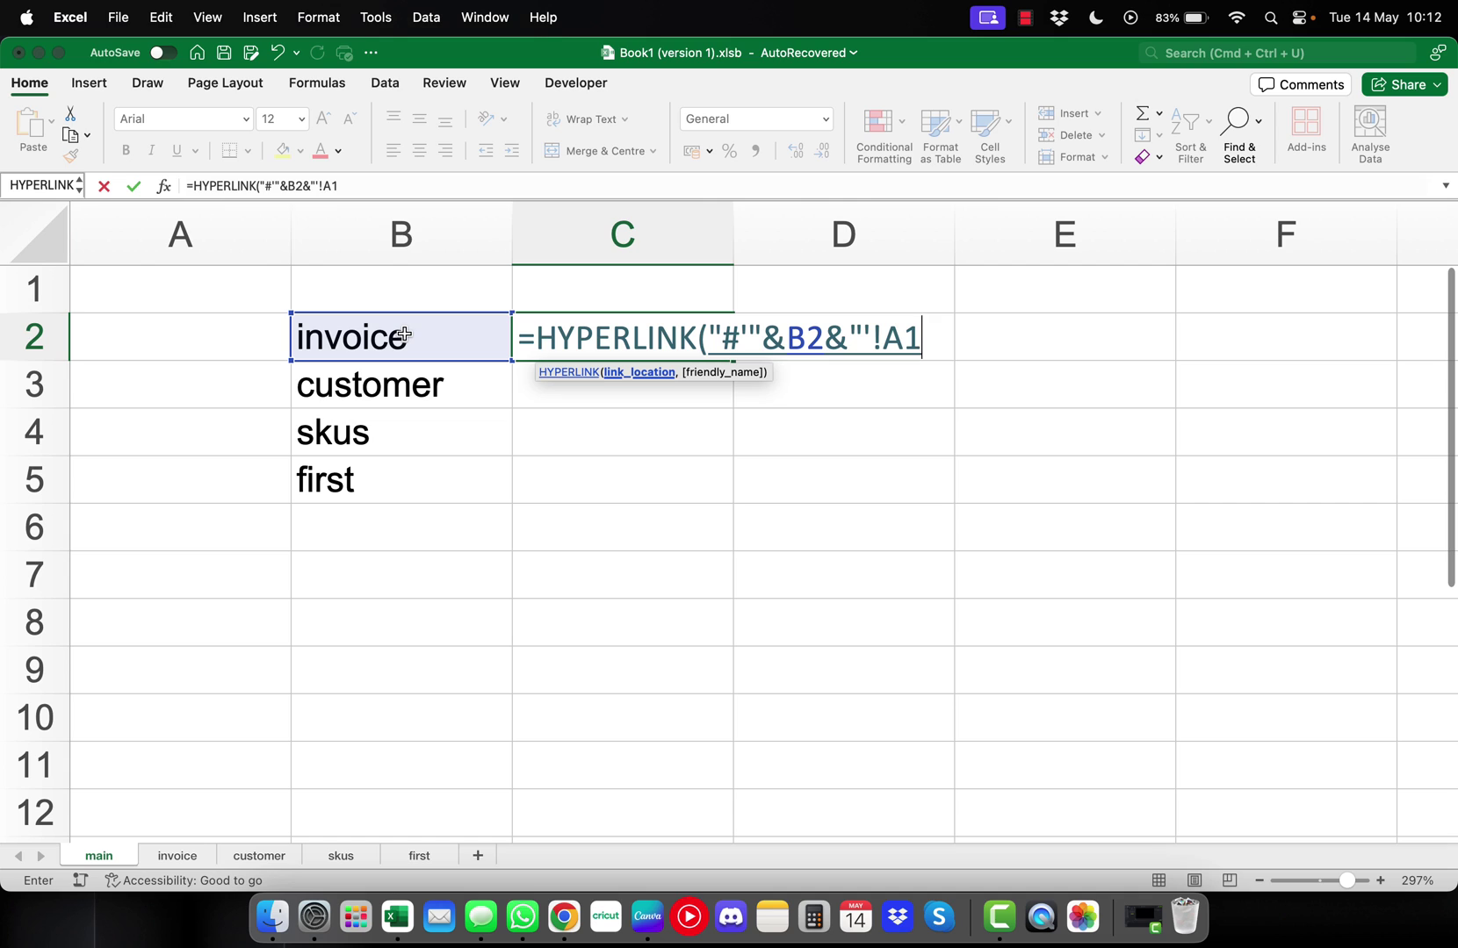
pyautogui.write('",')
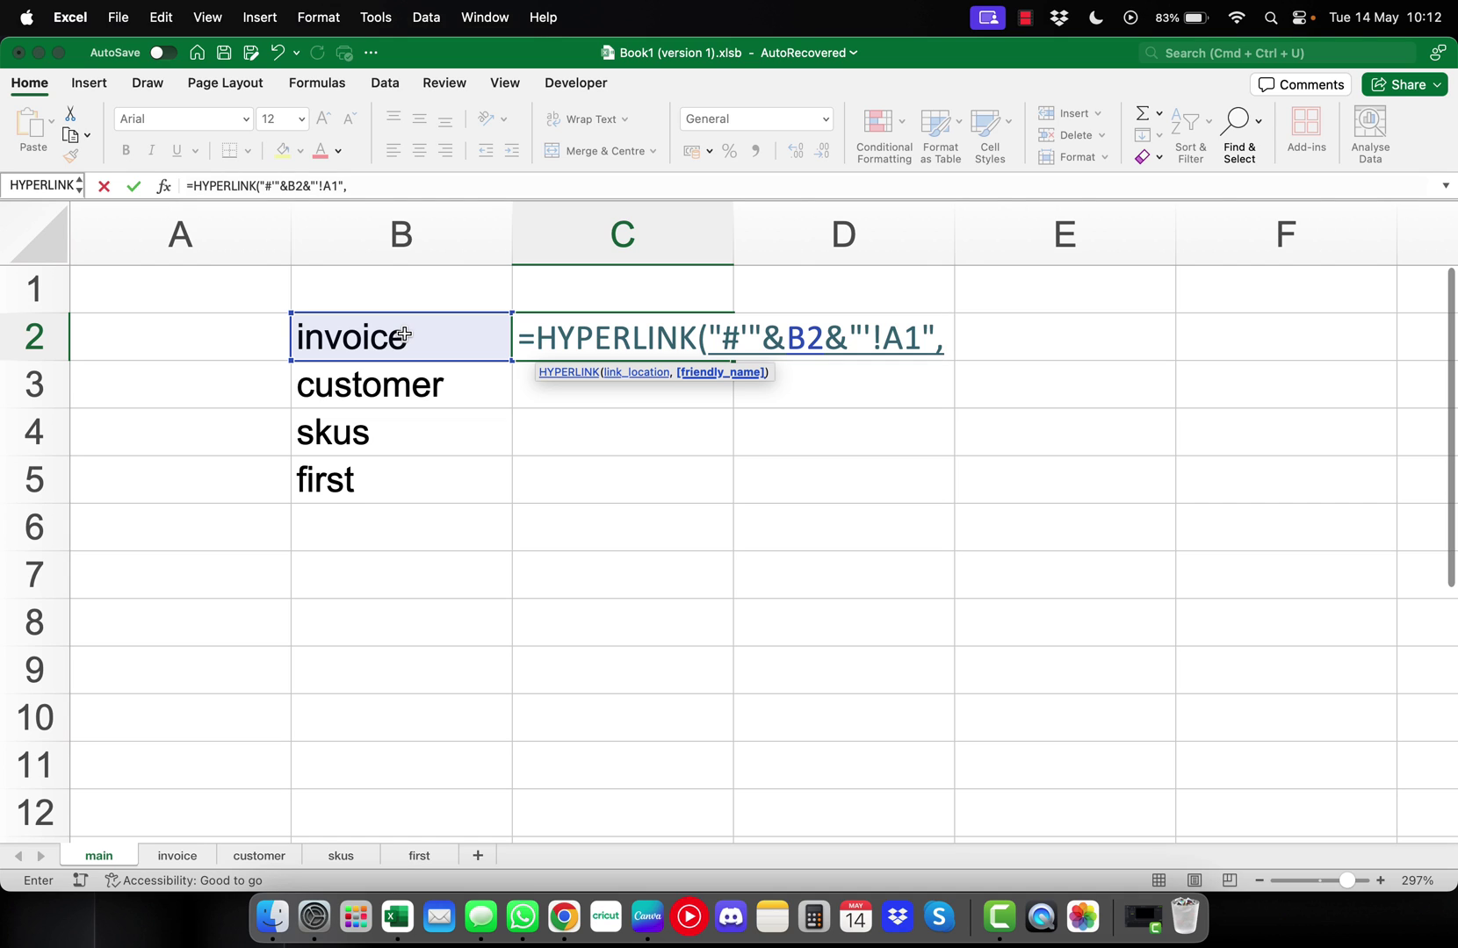
pyautogui.click(404, 335)
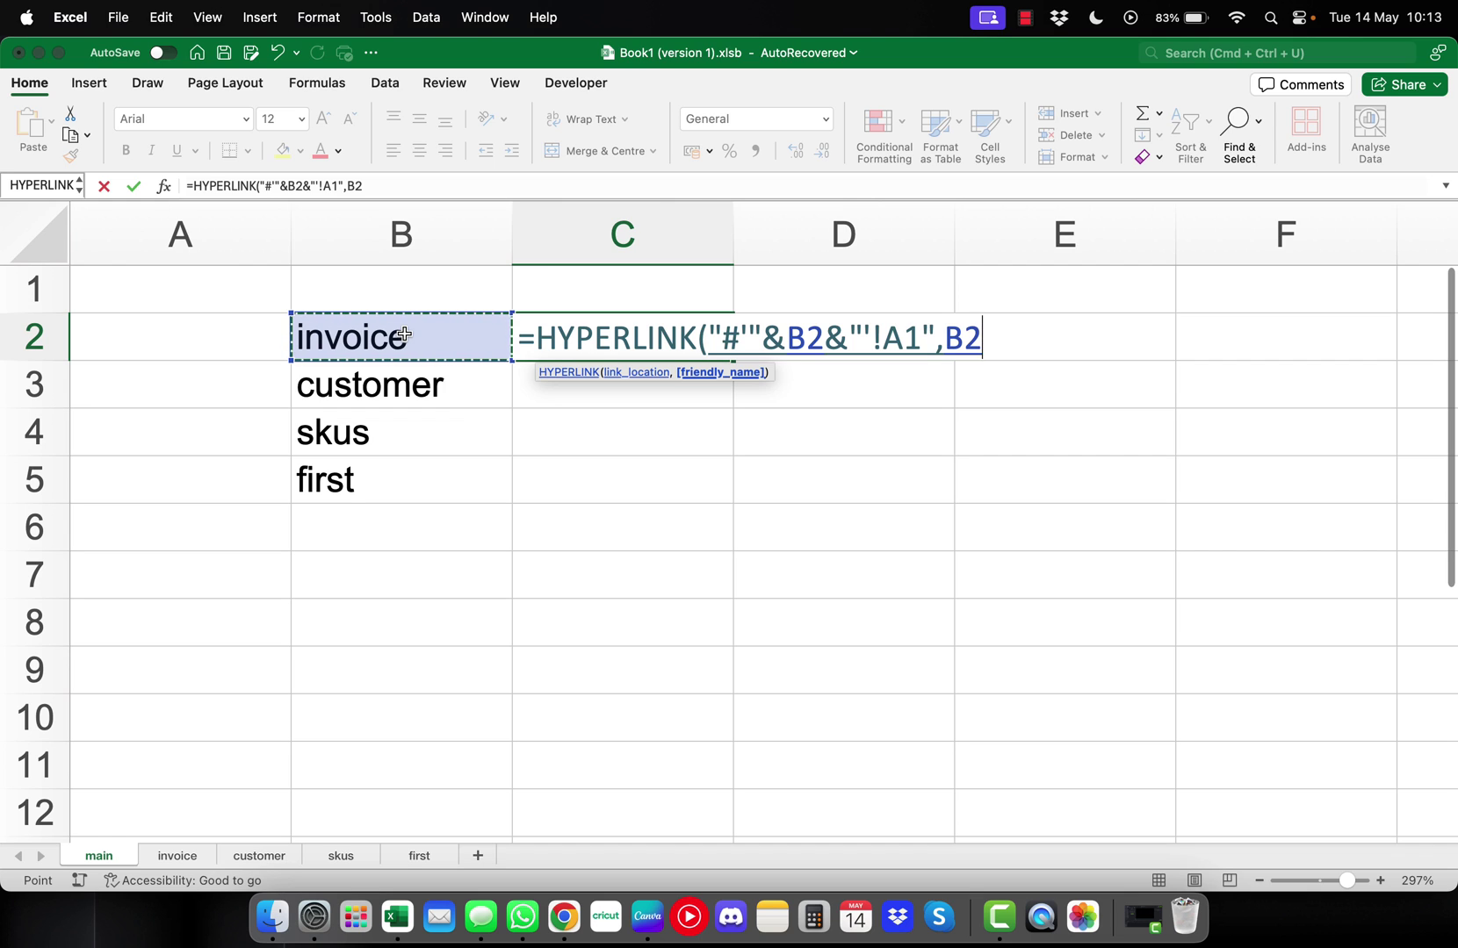
pyautogui.write(')')
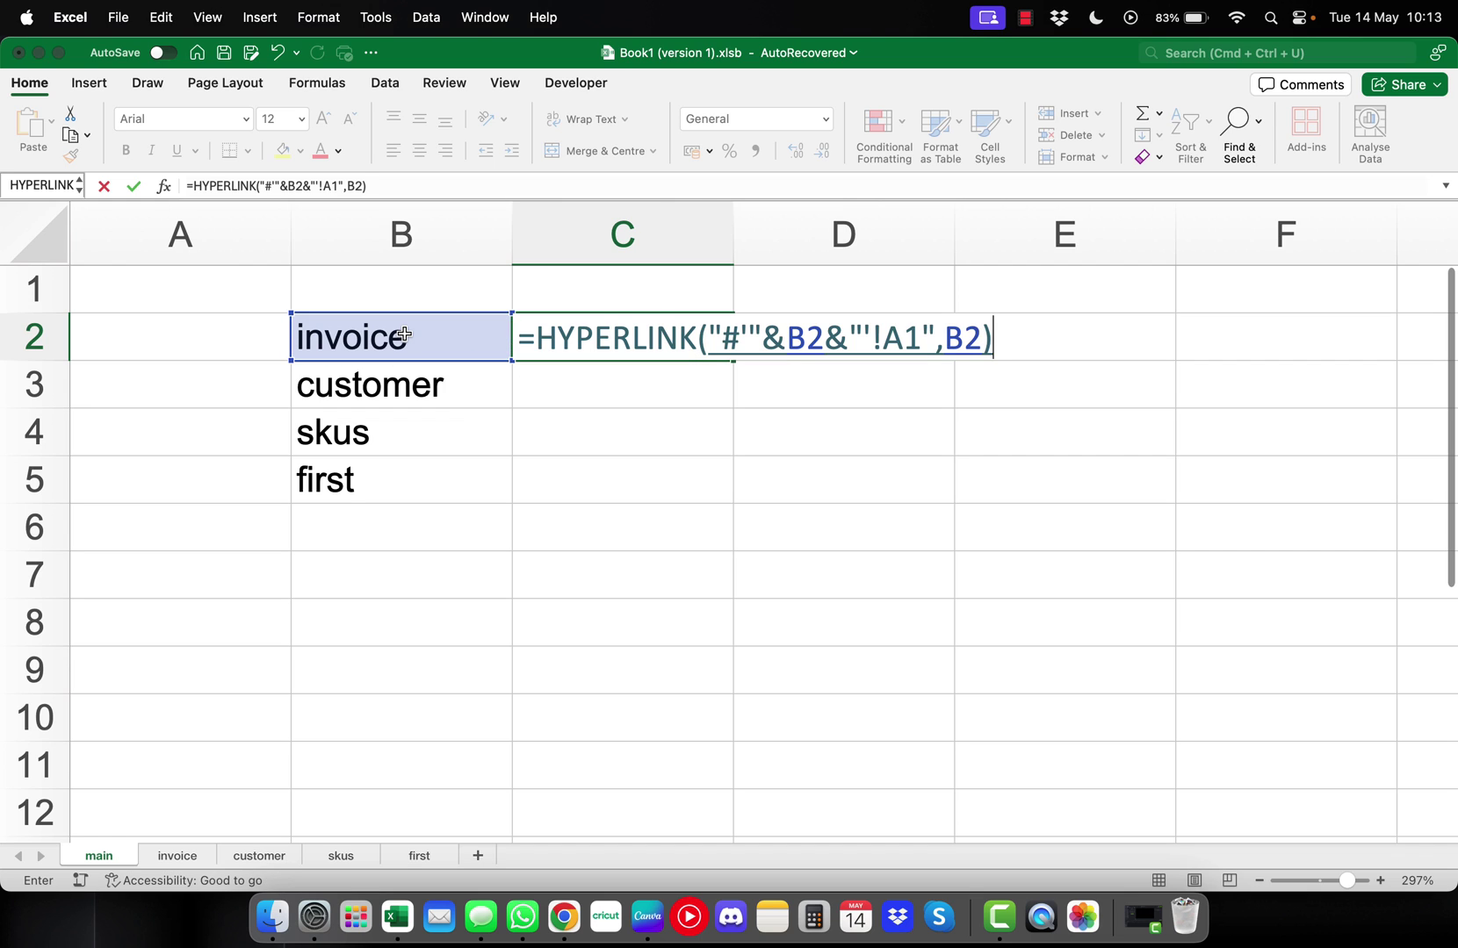
pyautogui.press('Return')
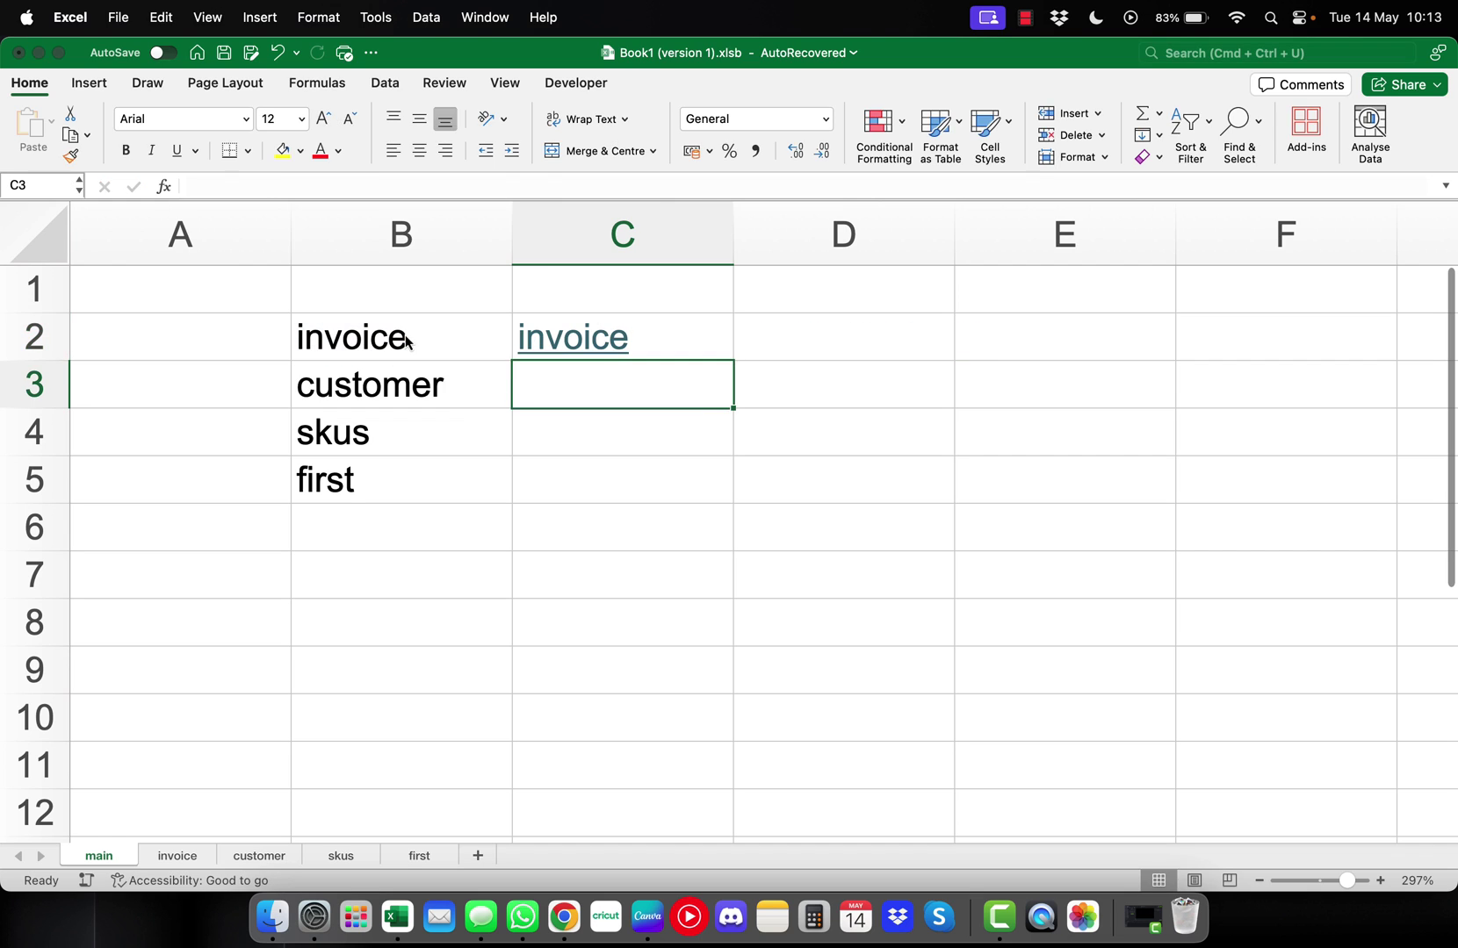
# Fill the C2 hyperlink formula down through C5
pyautogui.click(681, 343)
pyautogui.moveTo(733, 363); pyautogui.dragTo(733, 501)
pyautogui.click(801, 511)
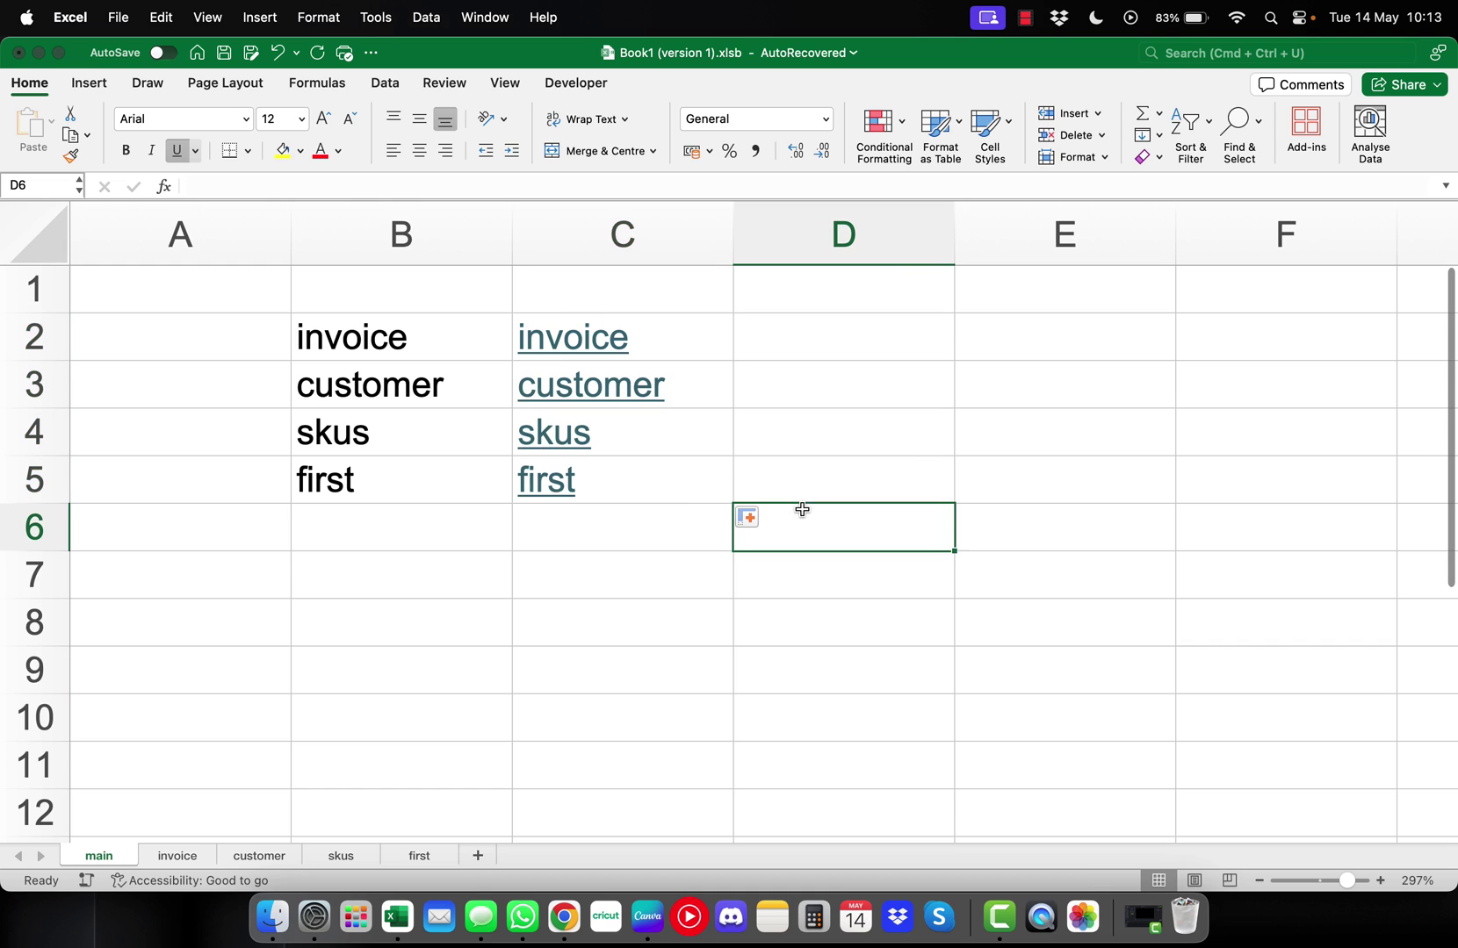
pyautogui.click(636, 581)
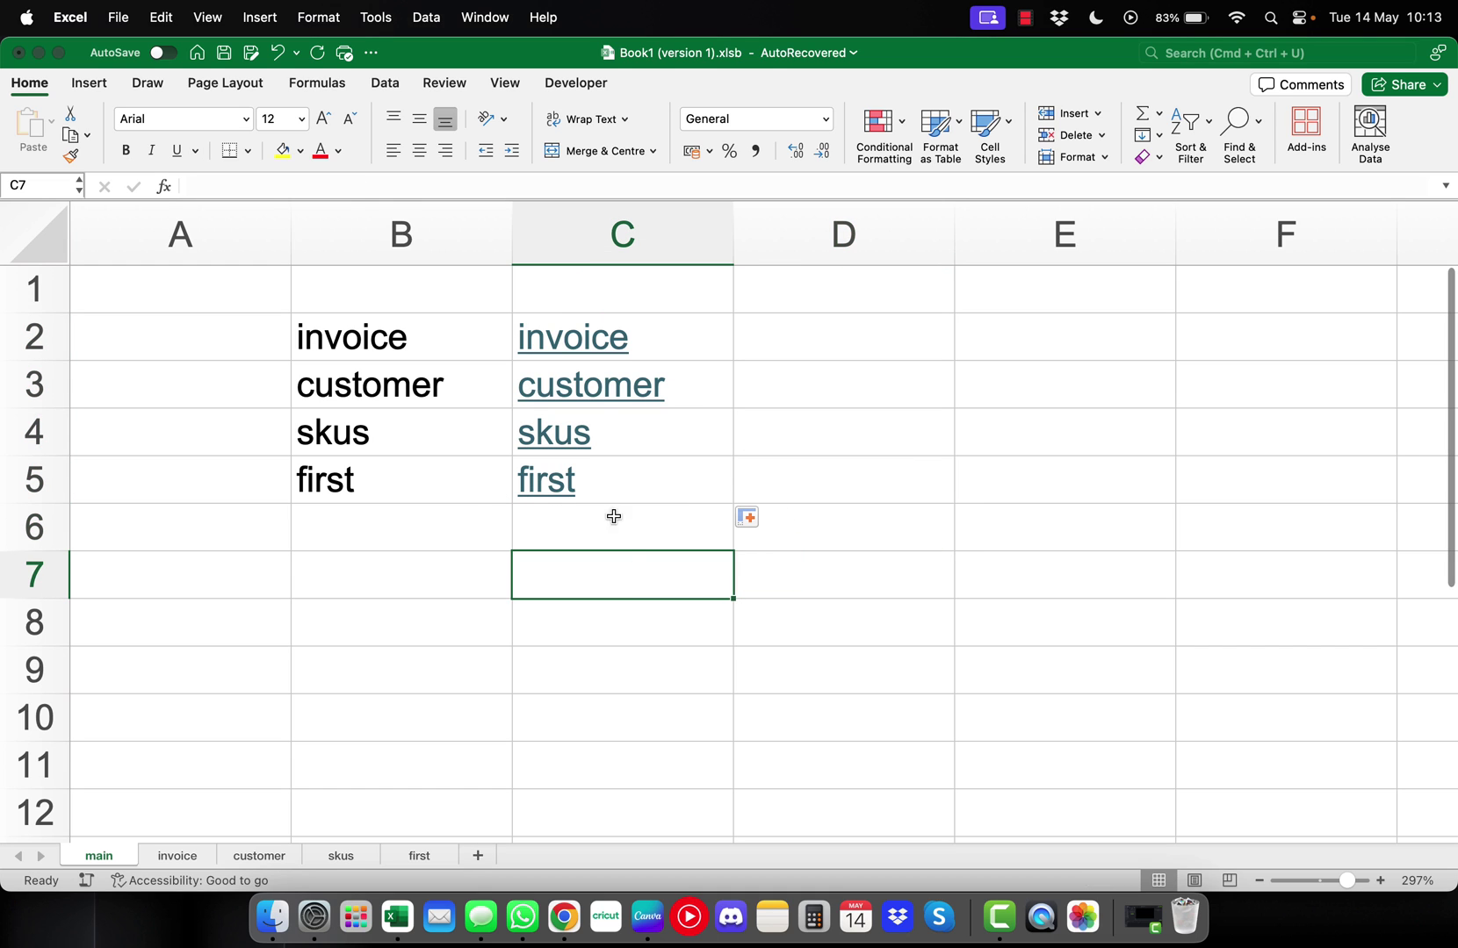
# Test the invoice, customer, skus and first links, ending on the invoice sheet
pyautogui.click(598, 338)
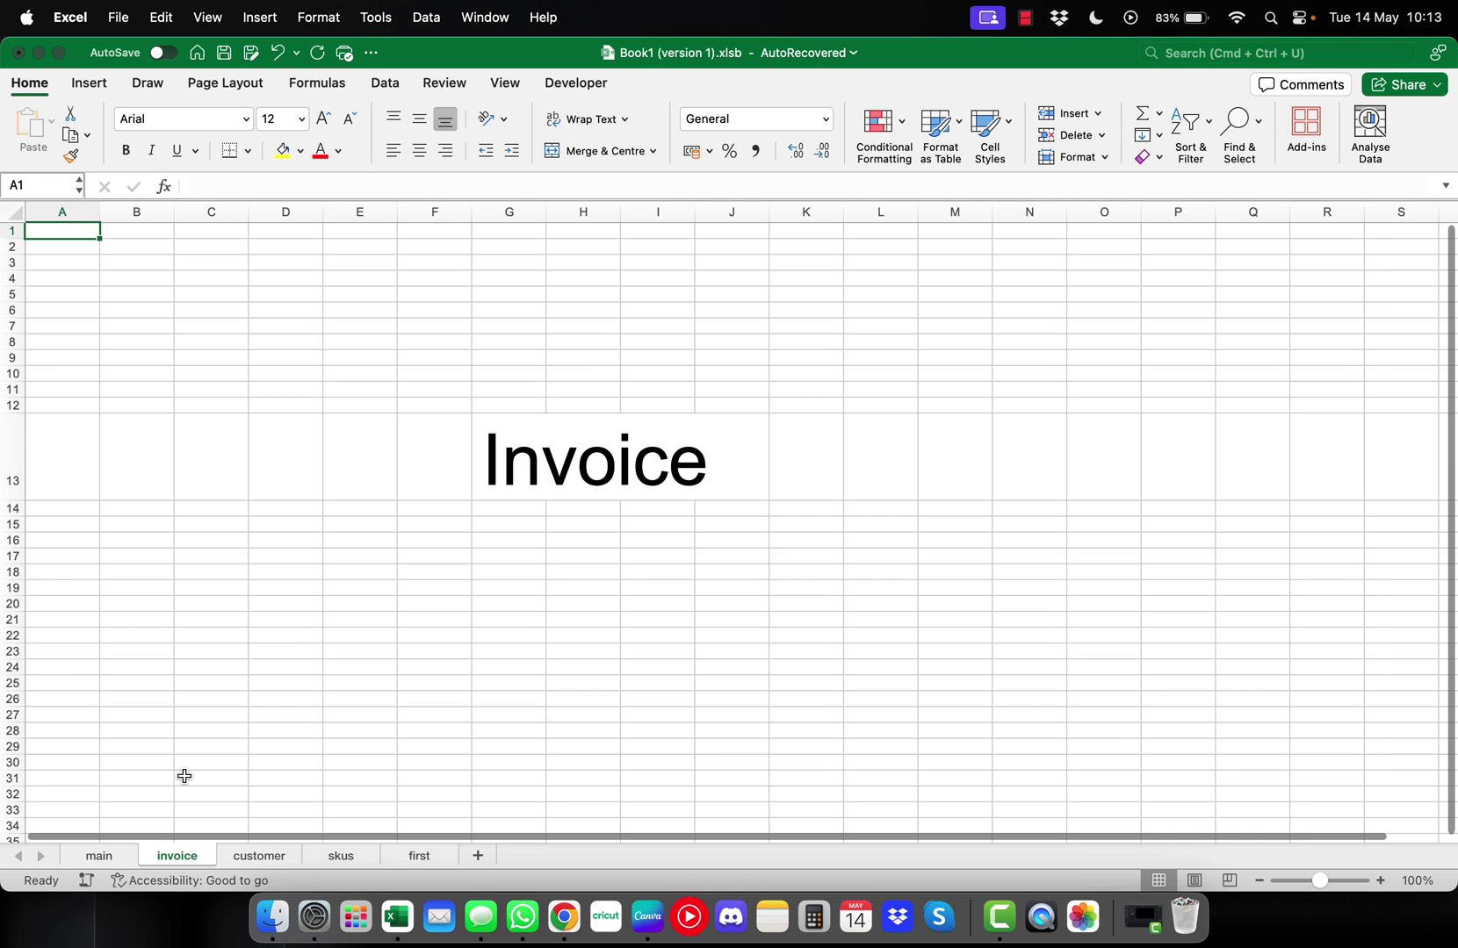
pyautogui.click(115, 853)
pyautogui.click(587, 396)
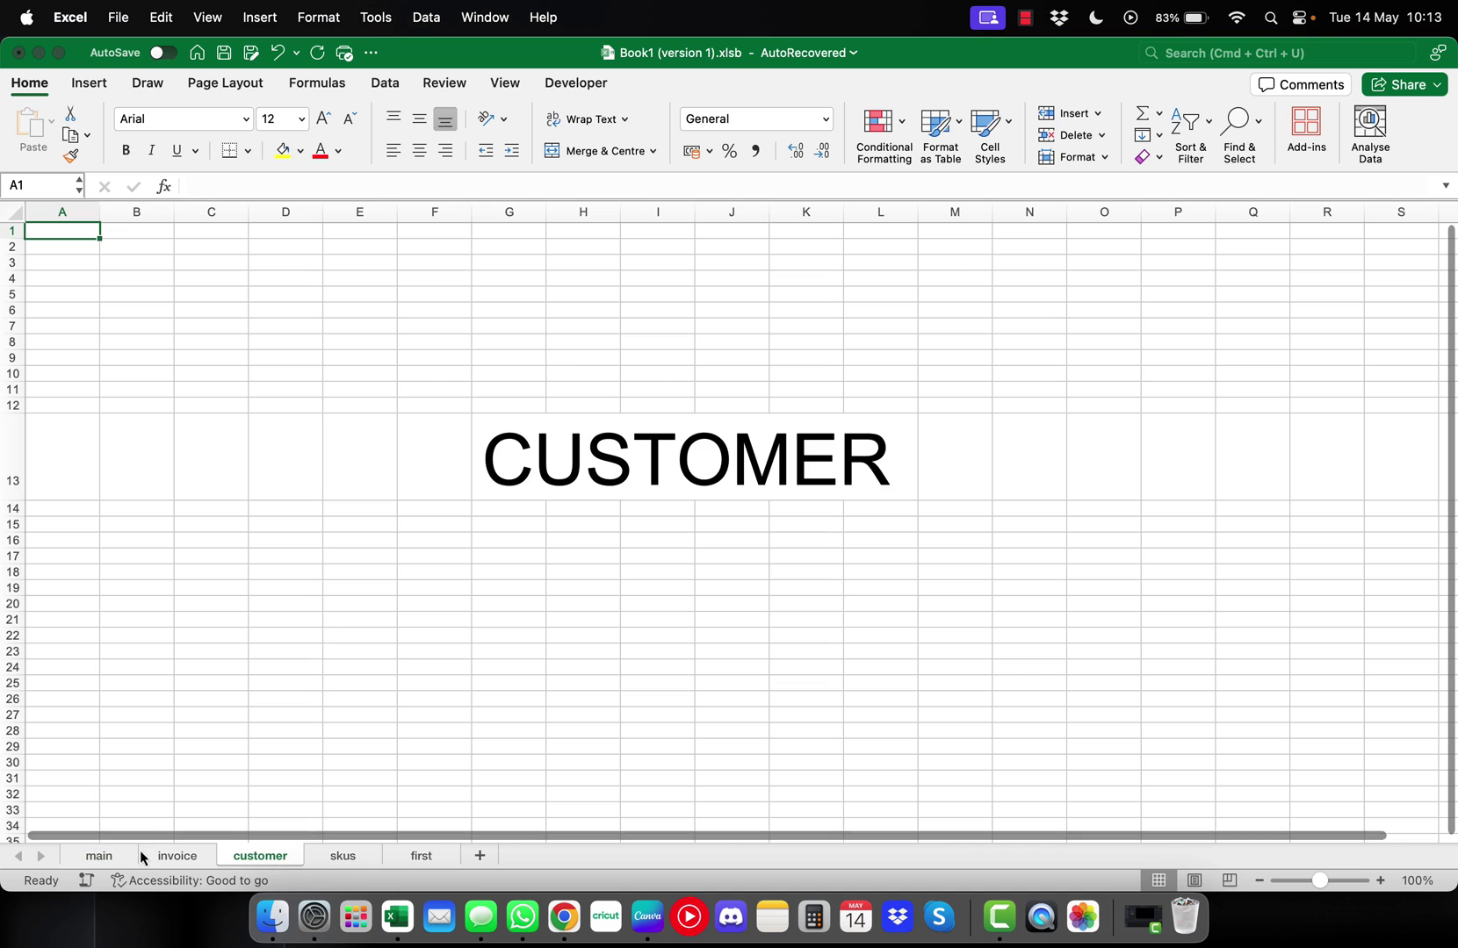
pyautogui.click(112, 857)
pyautogui.click(540, 454)
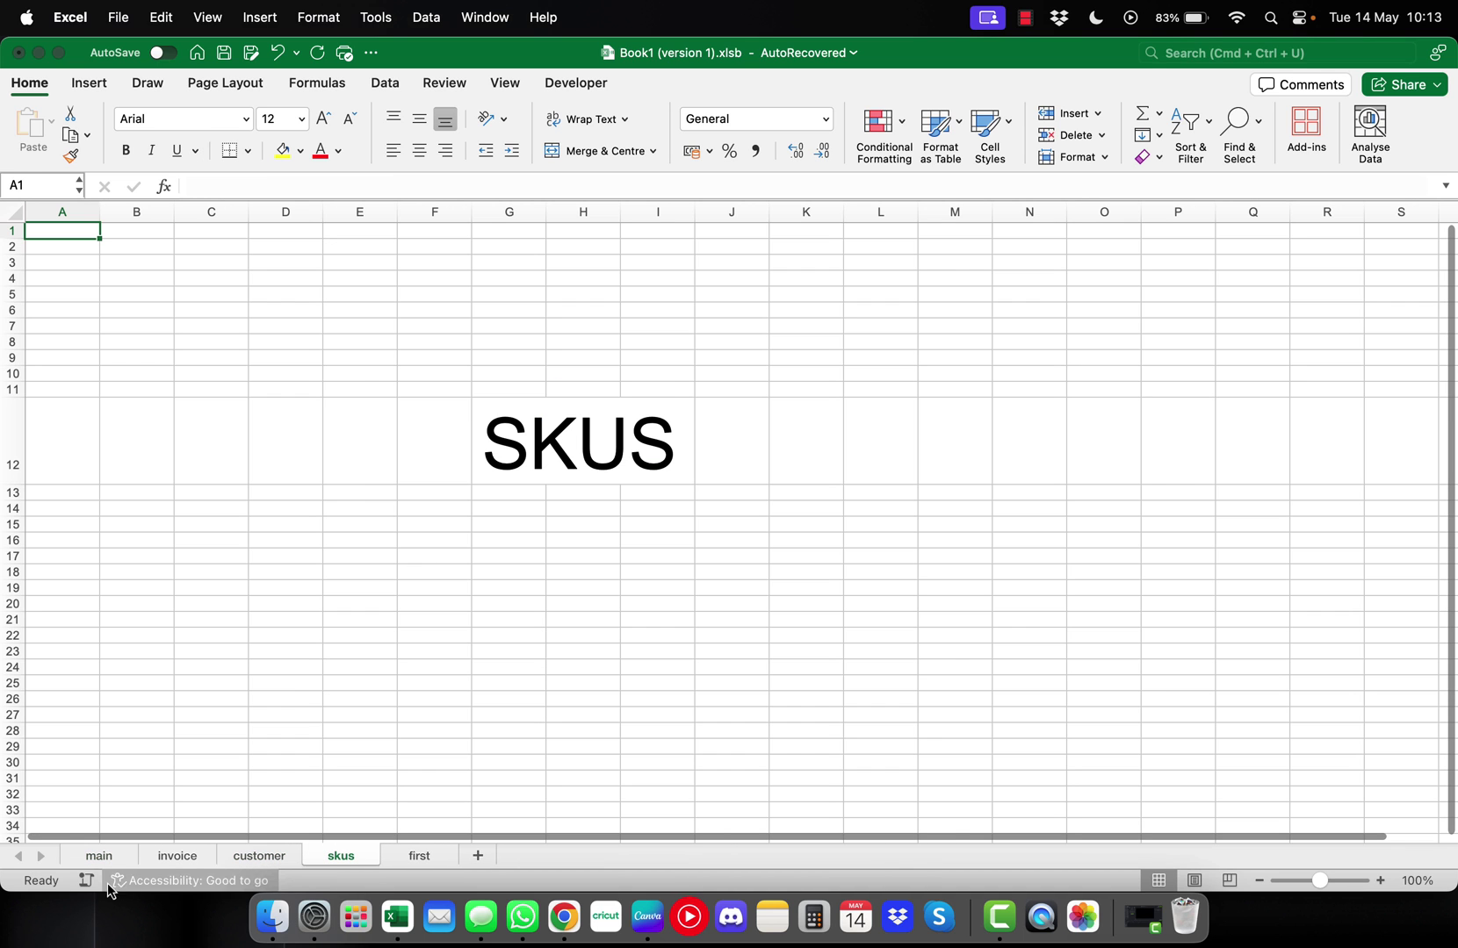
pyautogui.click(101, 856)
pyautogui.click(540, 492)
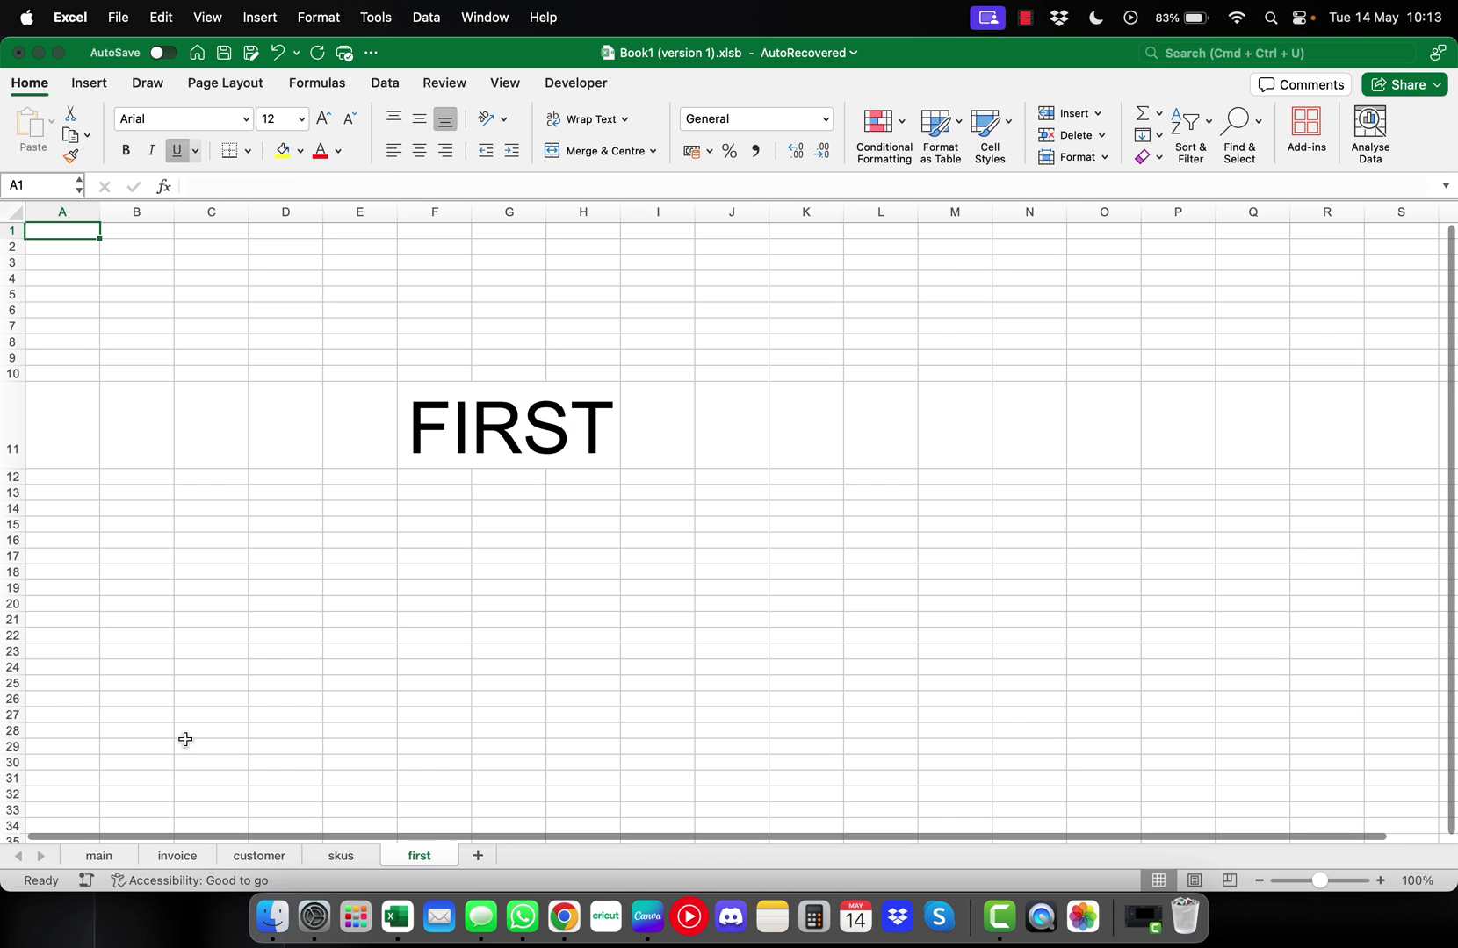
pyautogui.click(99, 855)
pyautogui.click(270, 635)
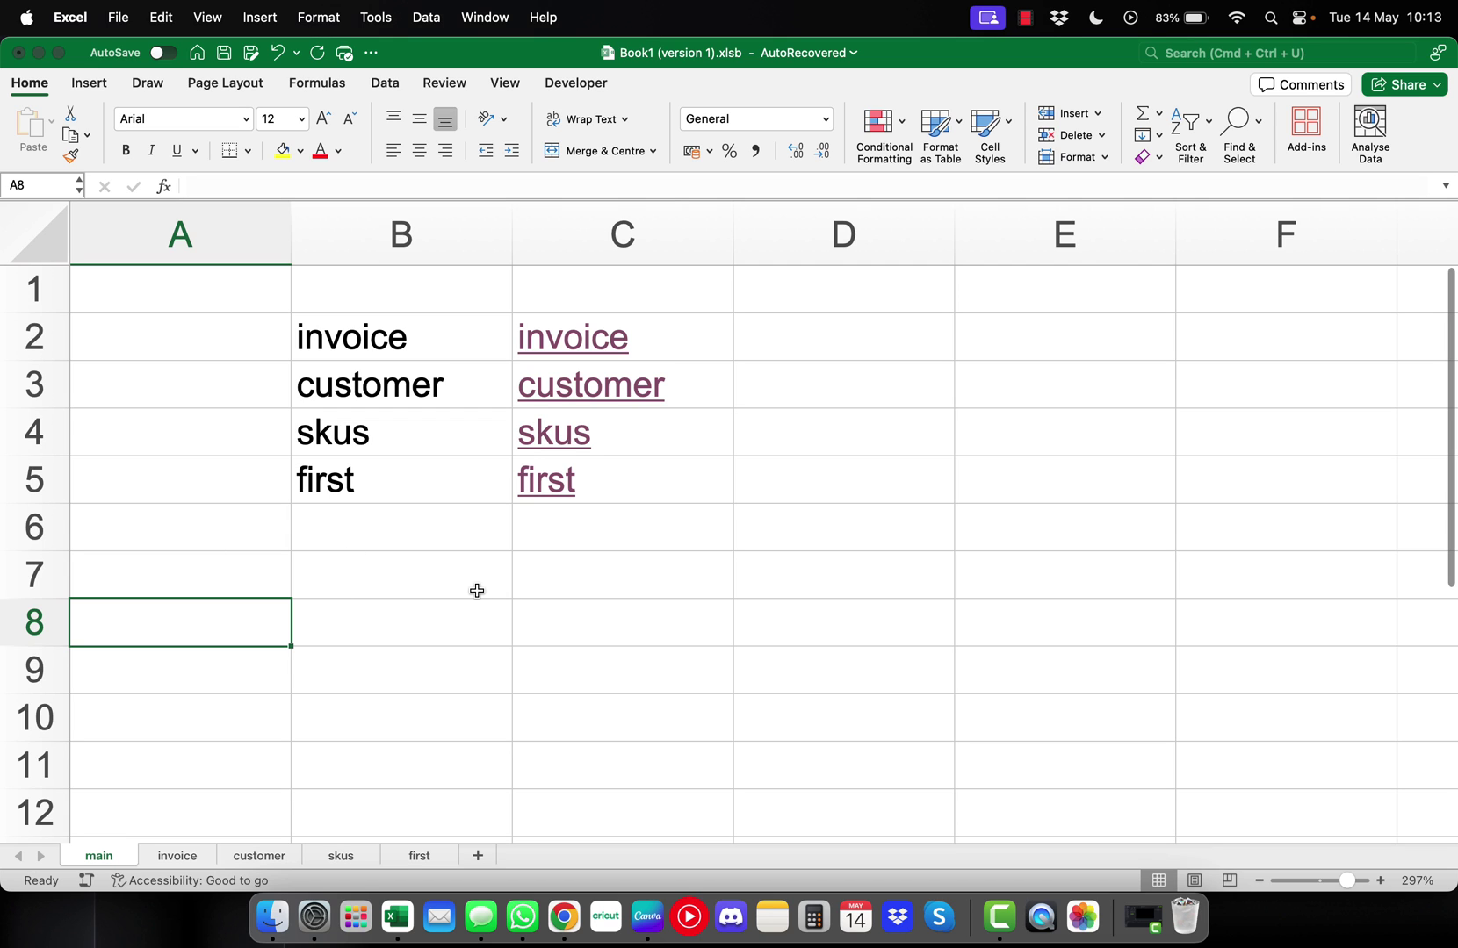
pyautogui.click(578, 340)
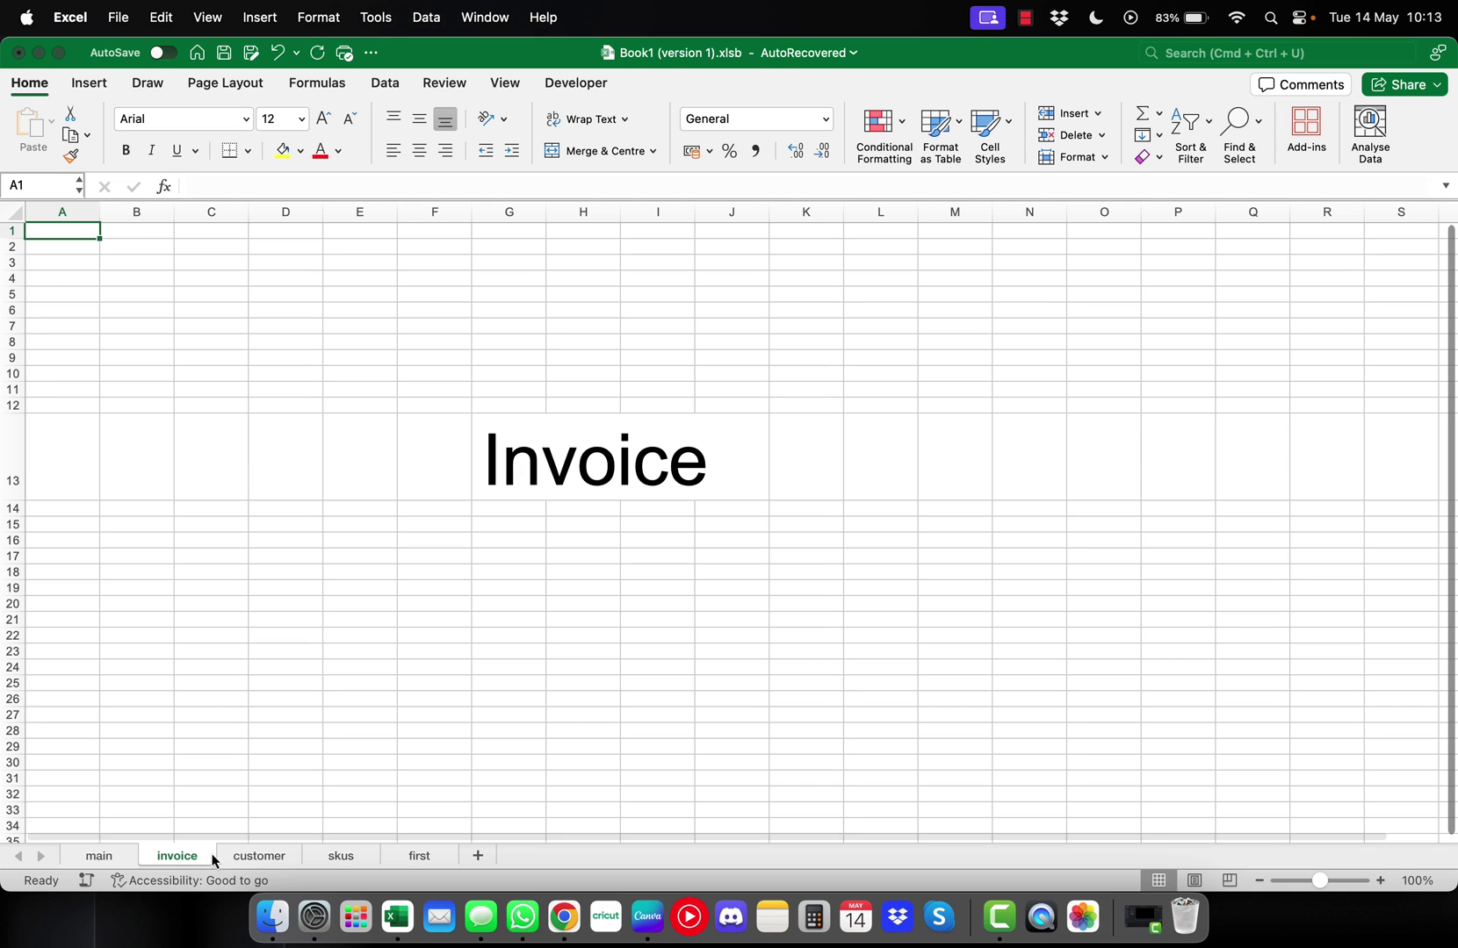
# Group the invoice through first sheets and enter =HYPERLINK("#'main'!A1","Main") in A1
pyautogui.keyDown('shift'); pyautogui.click(428, 860); pyautogui.keyUp('shift')
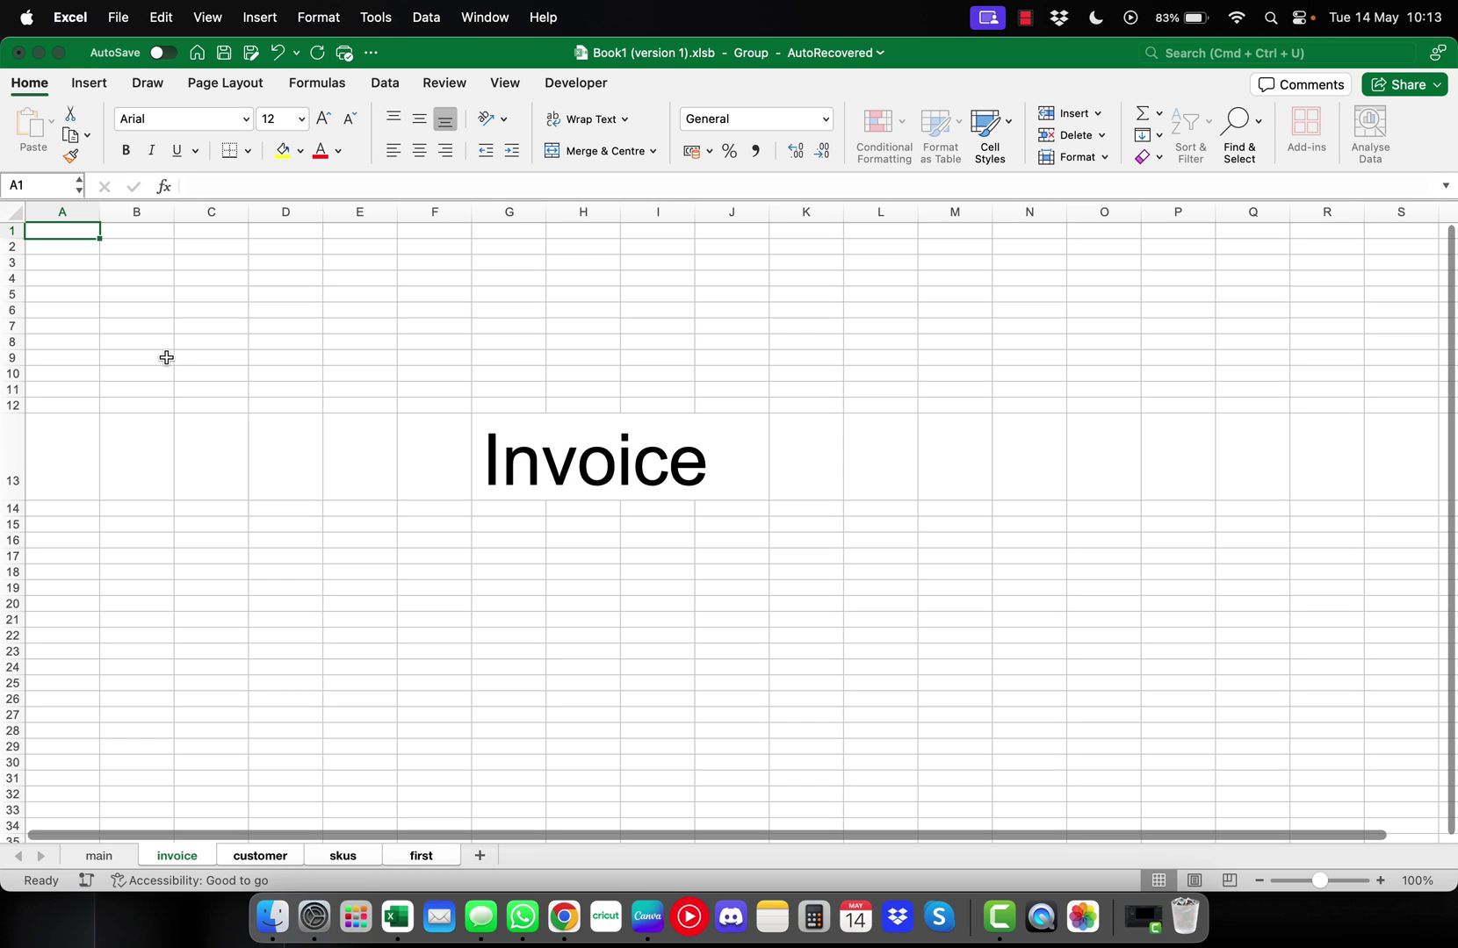
pyautogui.write('=')
pyautogui.write('hyper')
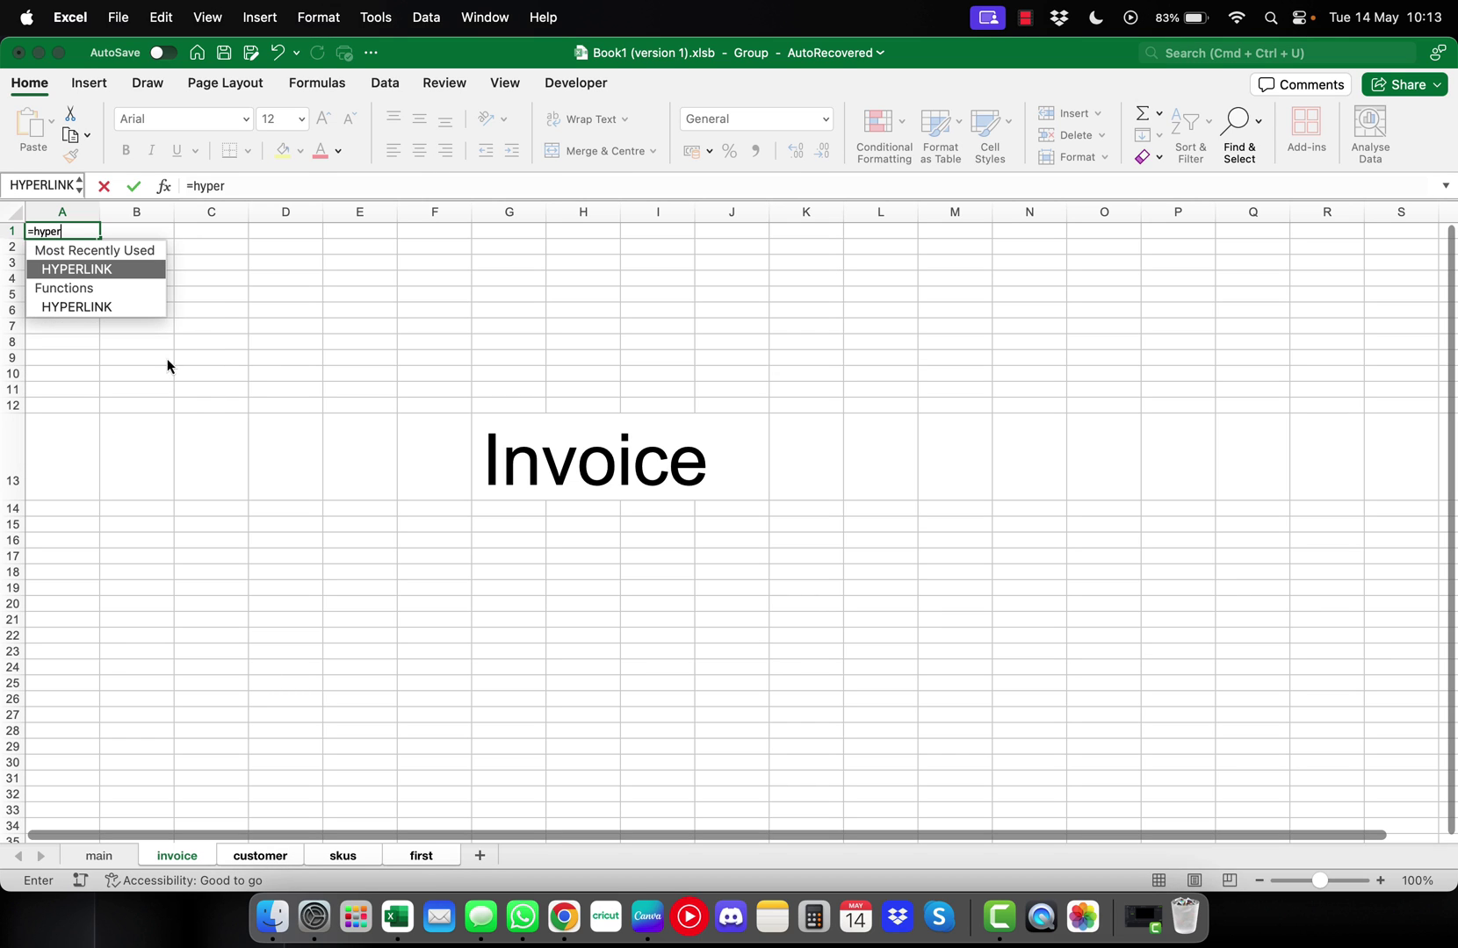
pyautogui.press('Tab')
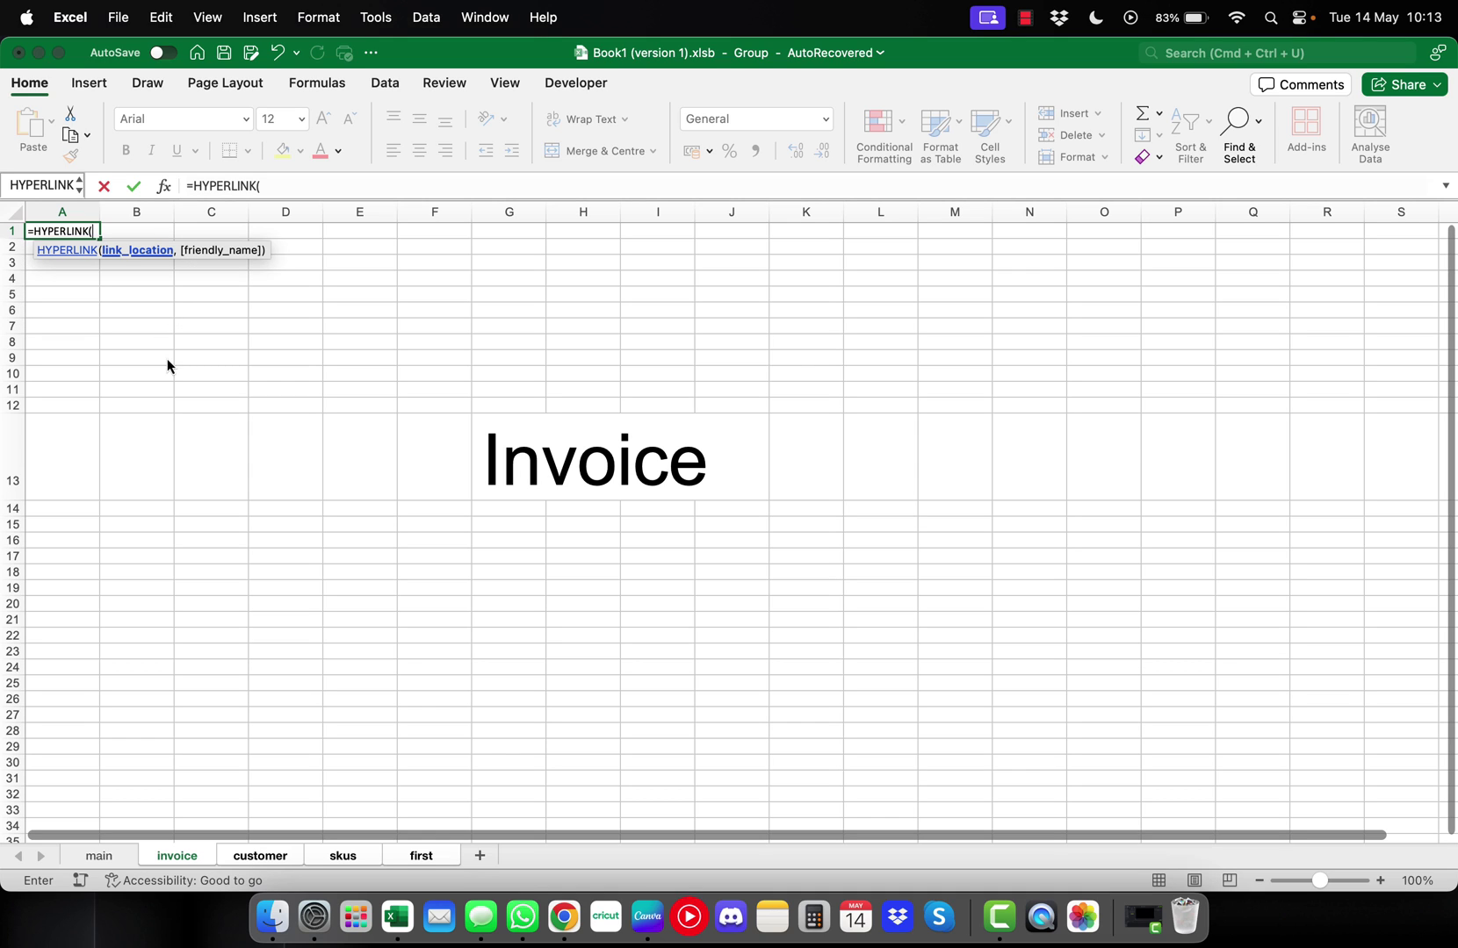
pyautogui.write('"#\'main\'!A1",')
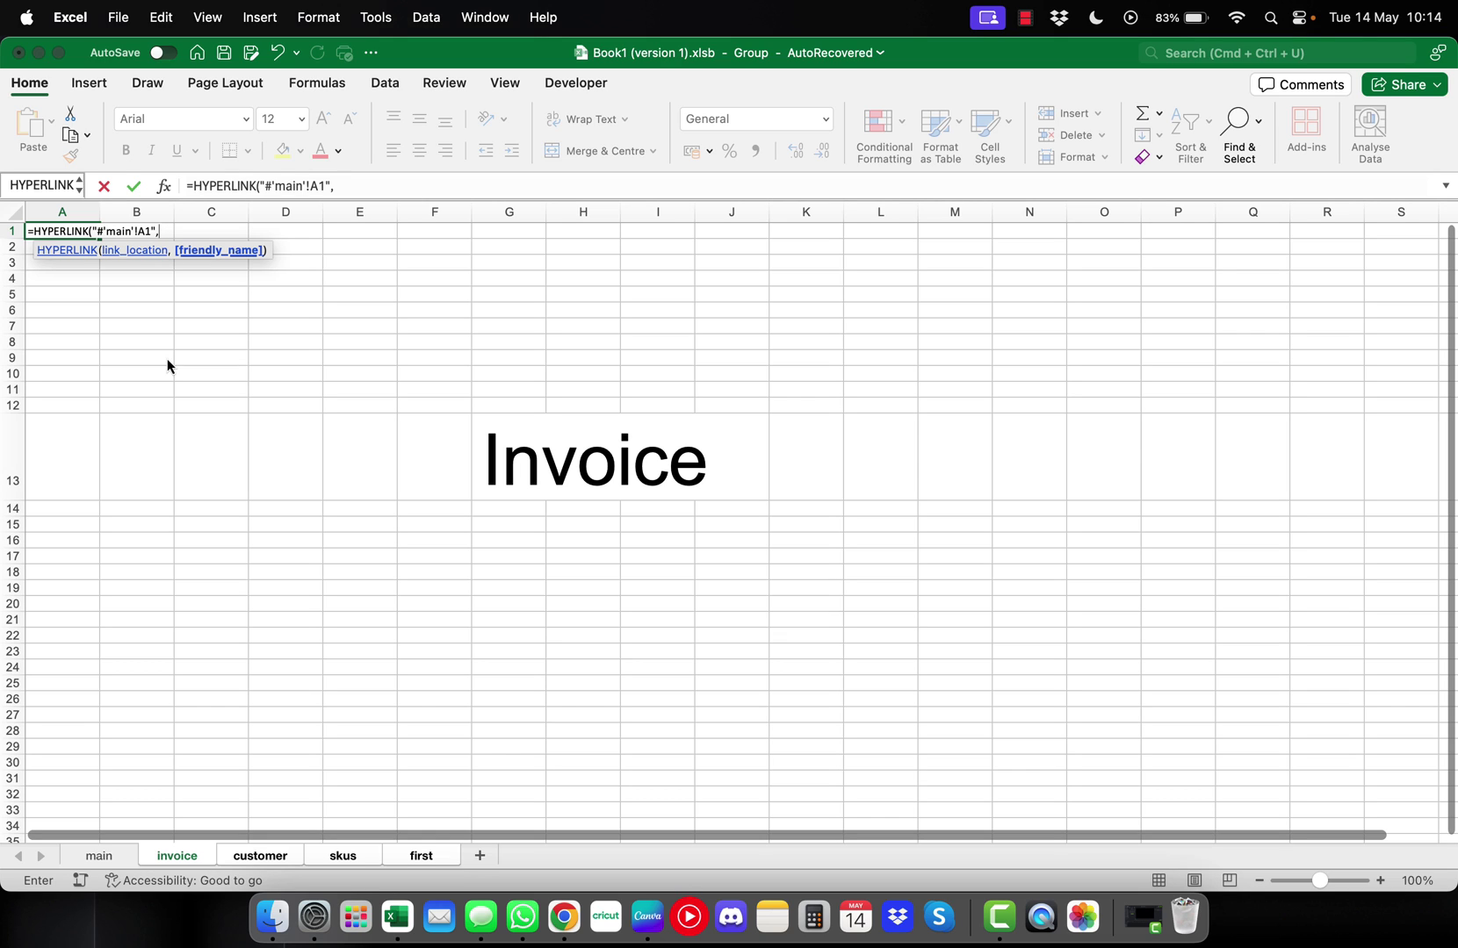
pyautogui.write('"Main")')
pyautogui.press('Return')
pyautogui.scroll(10, 168, 360)
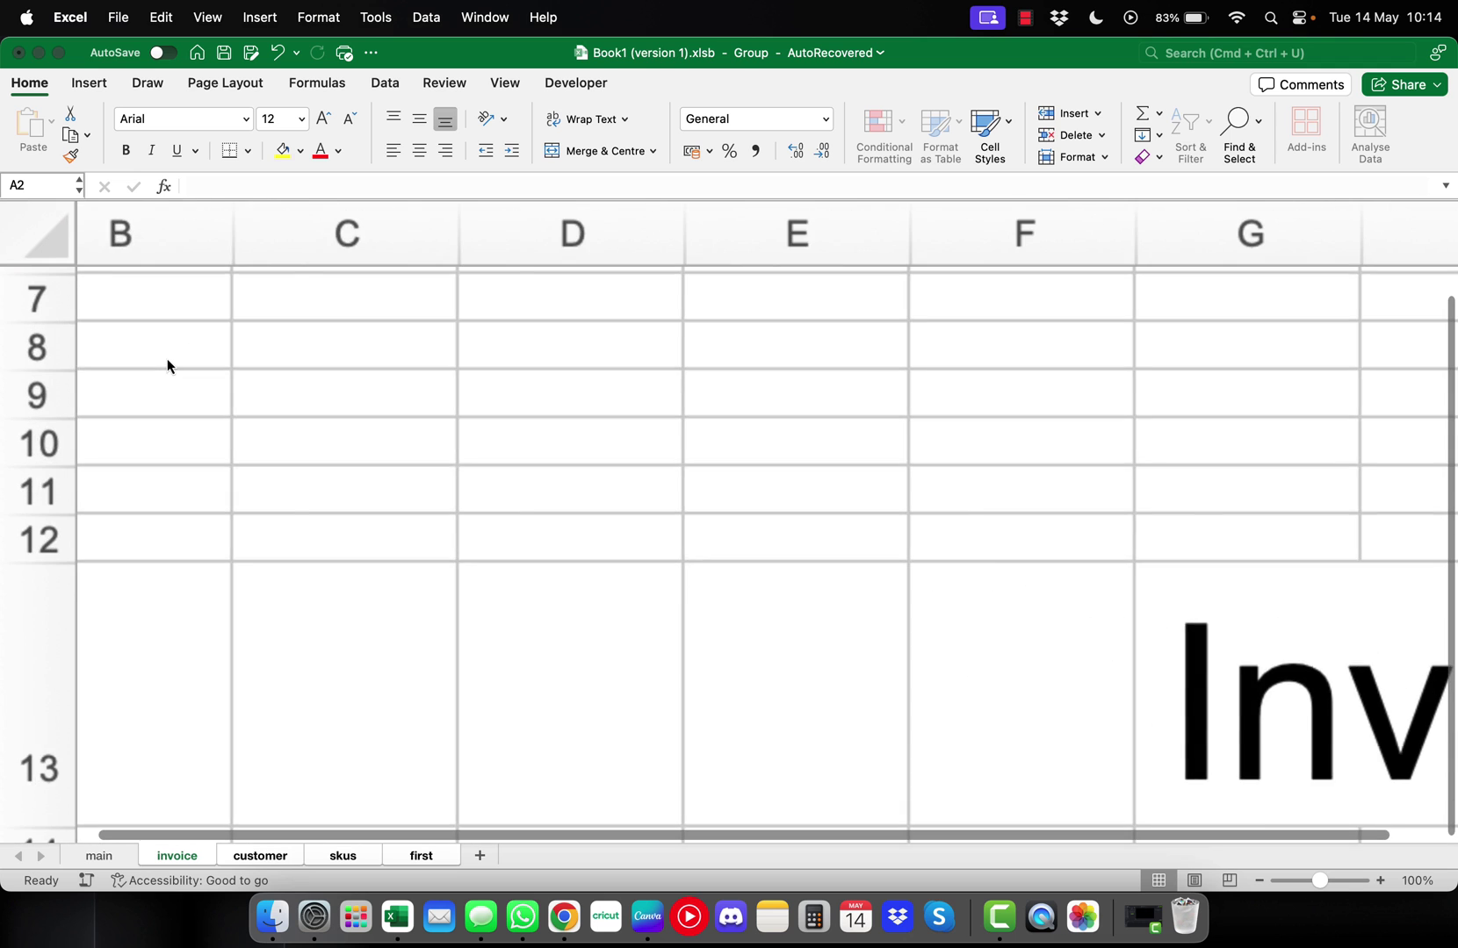
pyautogui.scroll(-1, 202, 397)
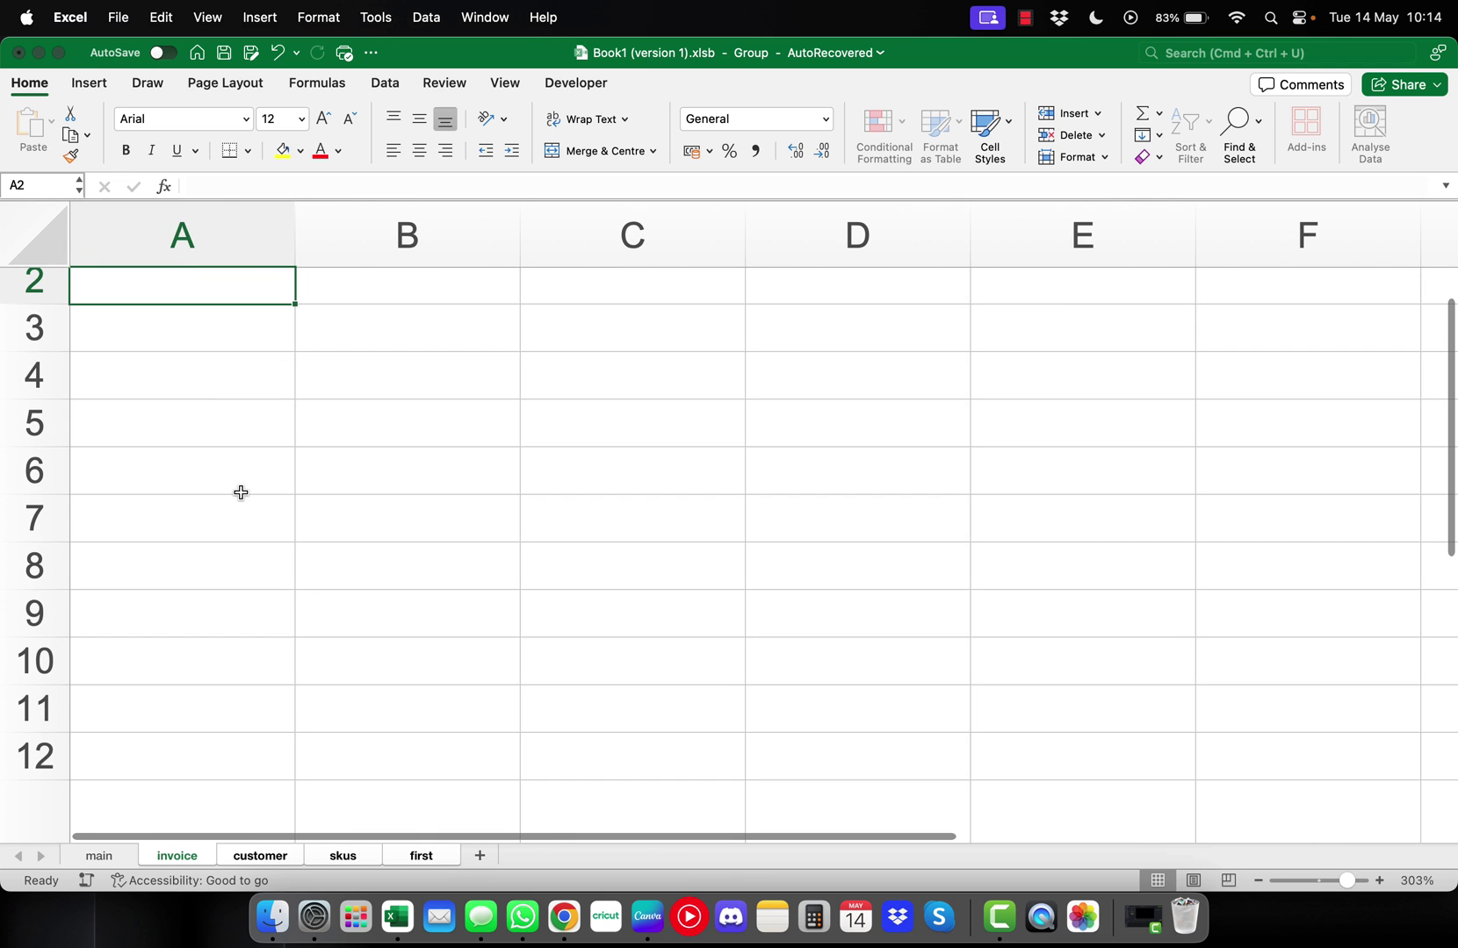
pyautogui.scroll(3, 241, 491)
# Ungroup the sheets and check the customer, skus and first sheets
pyautogui.click(279, 858)
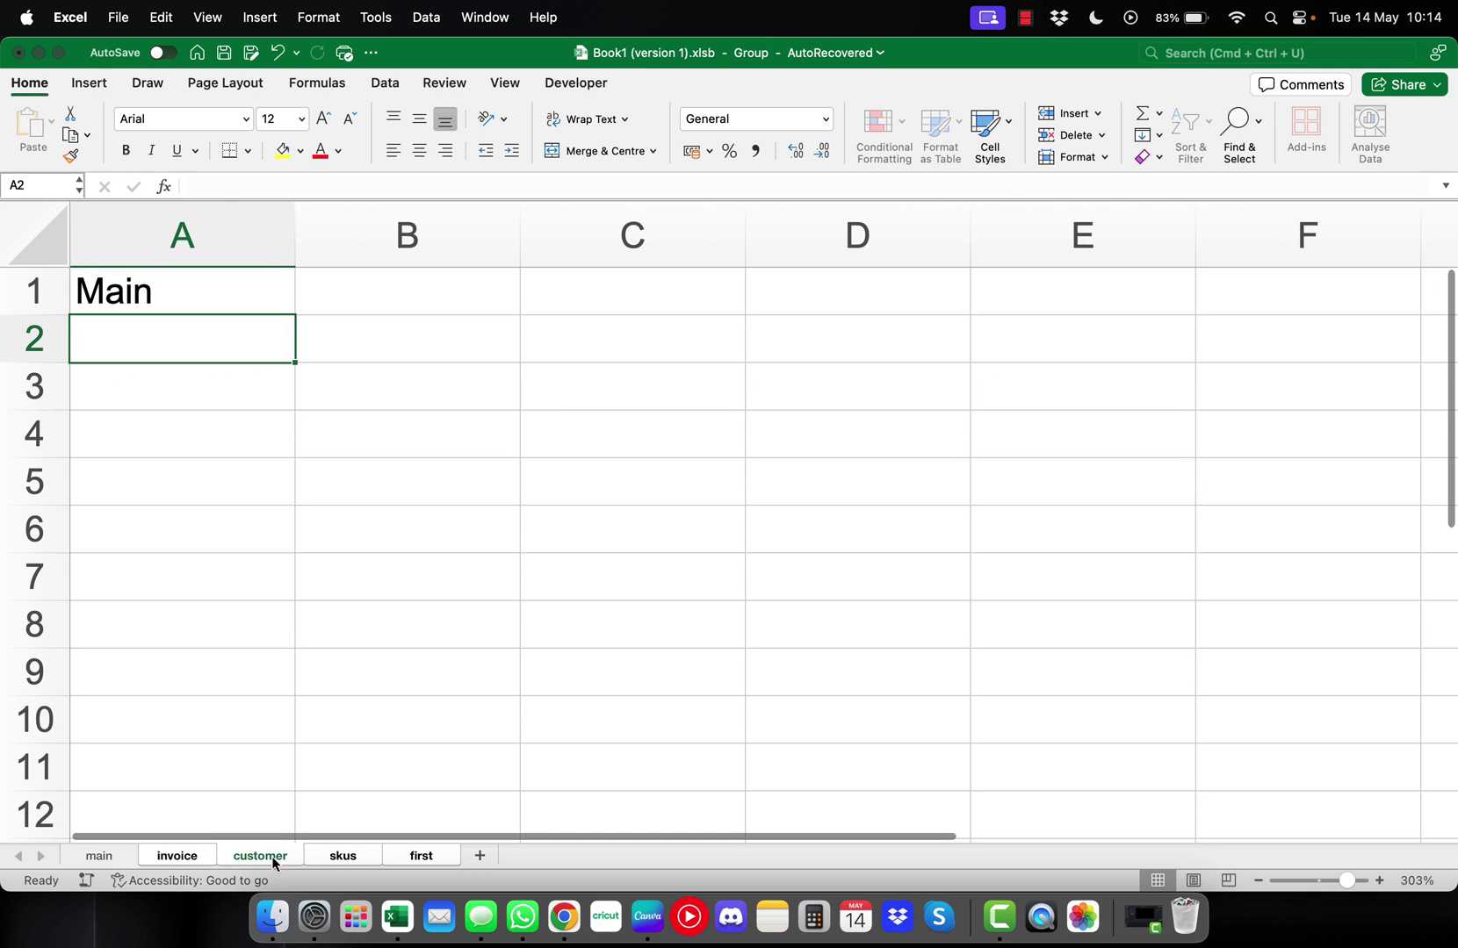
pyautogui.click(341, 856)
pyautogui.scroll(-3, 359, 712)
pyautogui.click(424, 855)
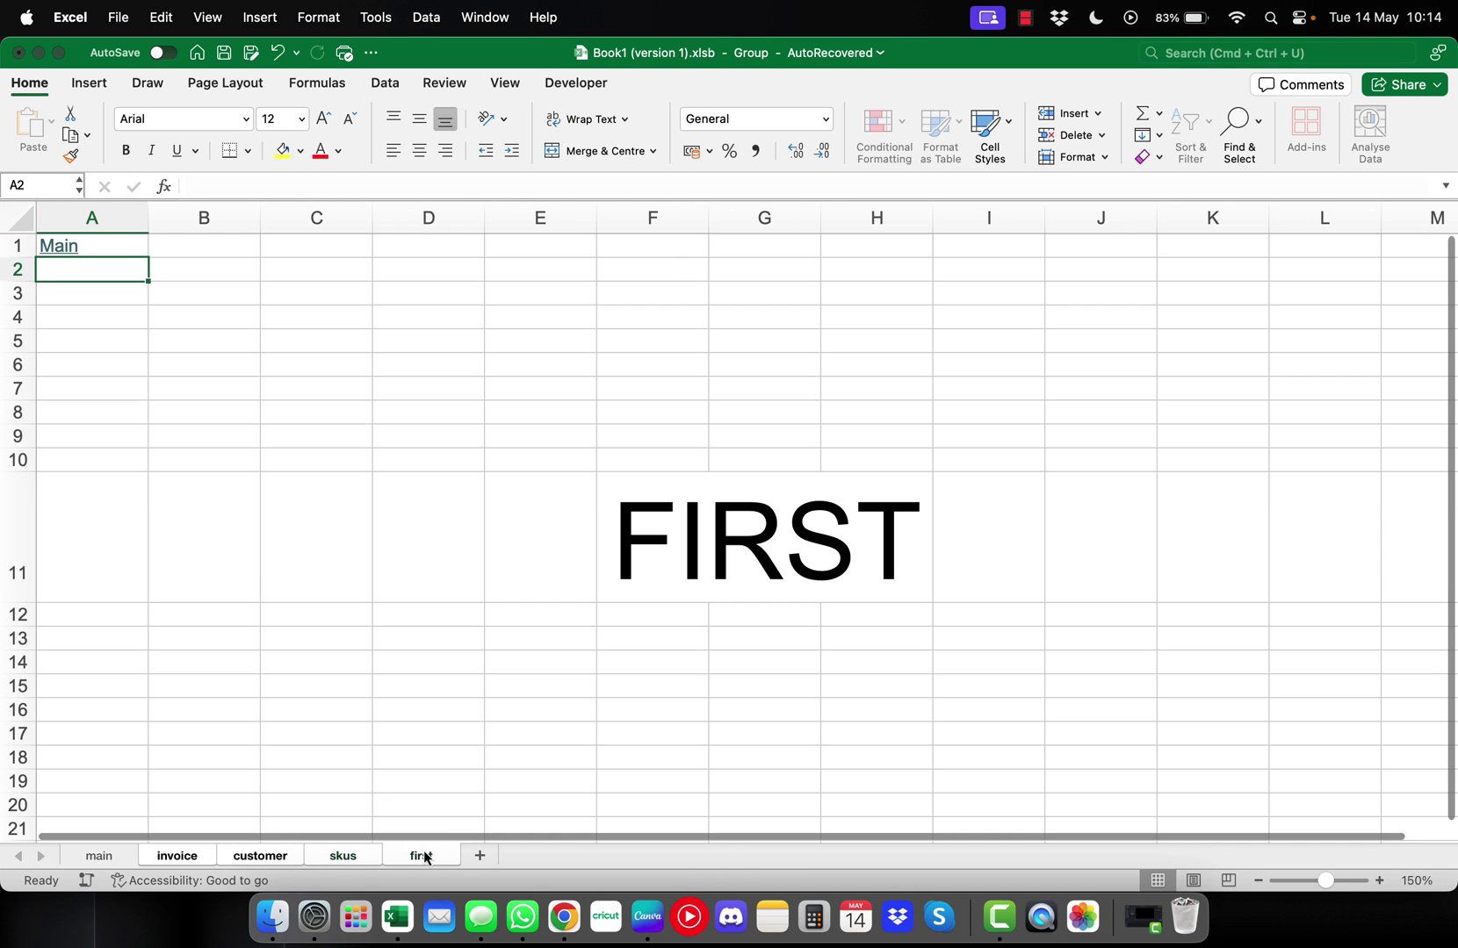
pyautogui.click(276, 858)
pyautogui.click(203, 457)
# Test the Main back-links along with the main sheet's customer and first links
pyautogui.click(65, 256)
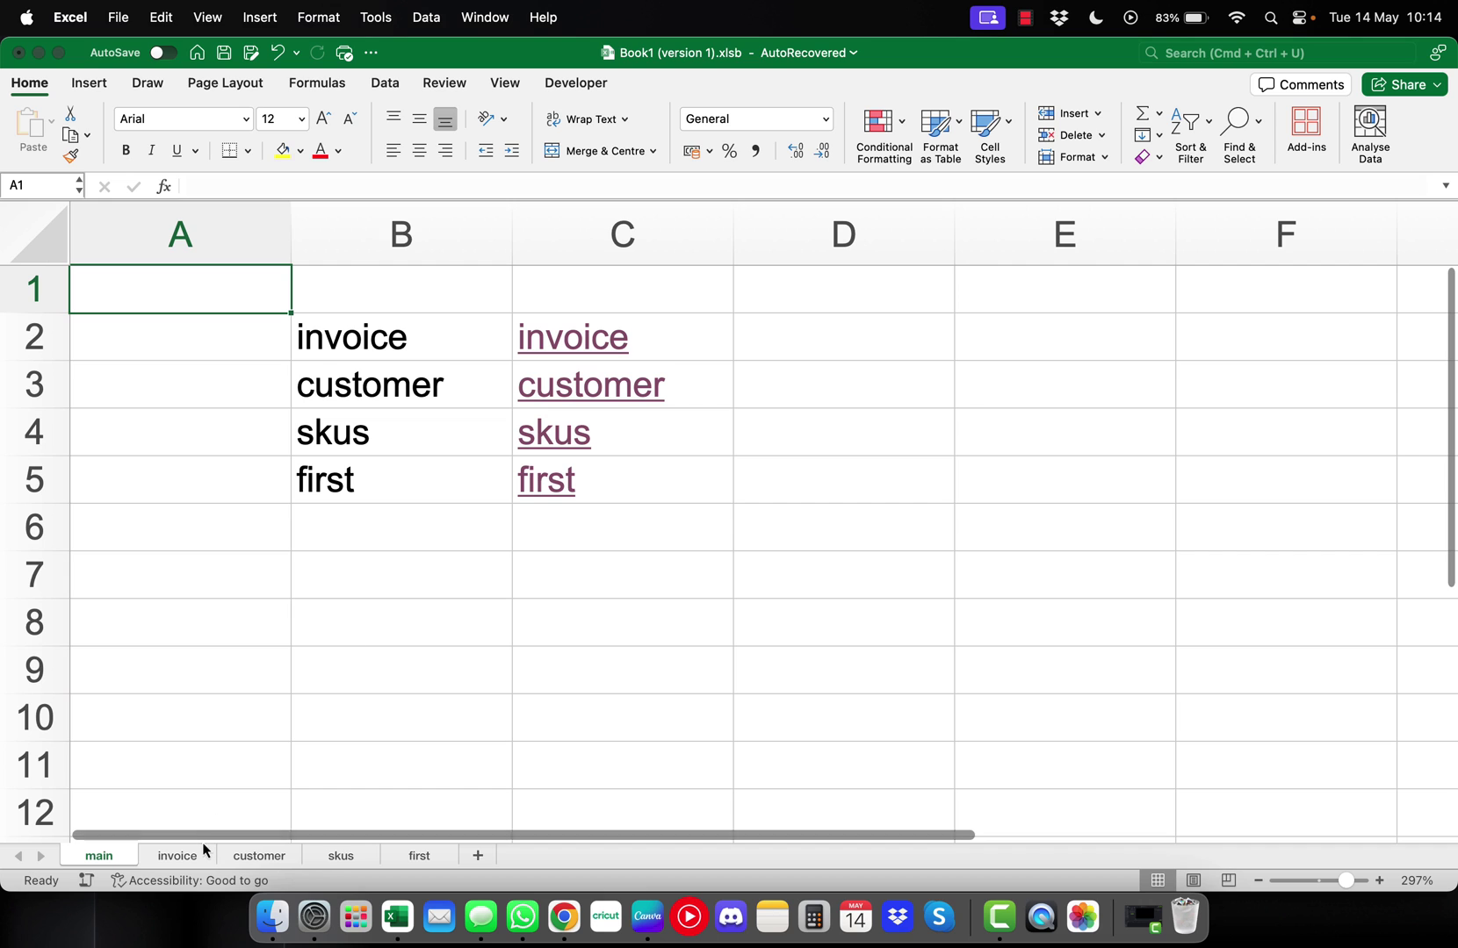
pyautogui.click(588, 409)
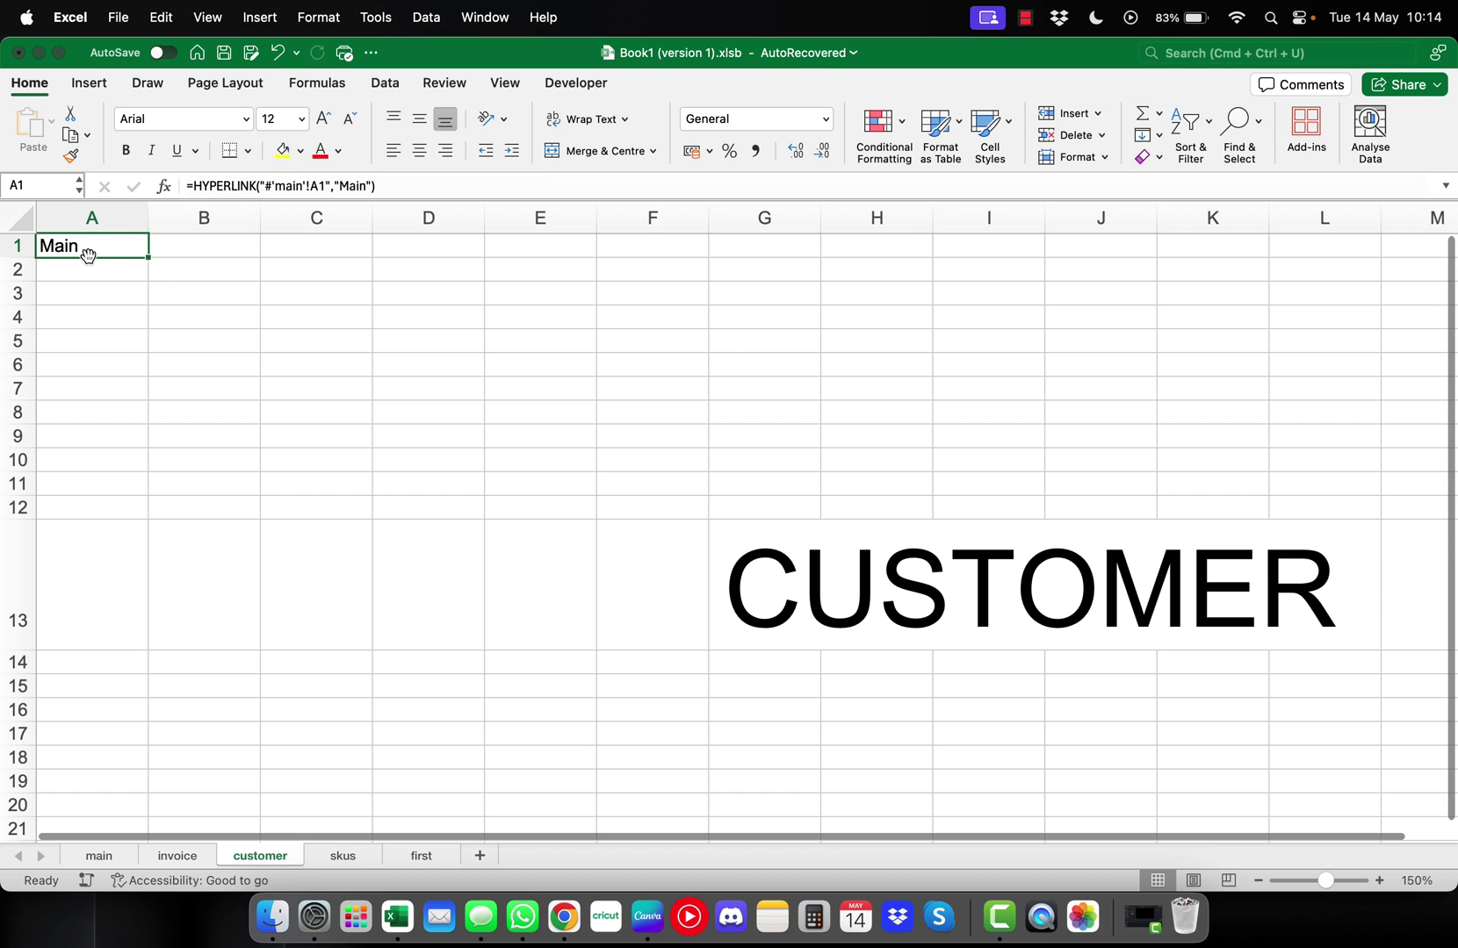
pyautogui.click(77, 255)
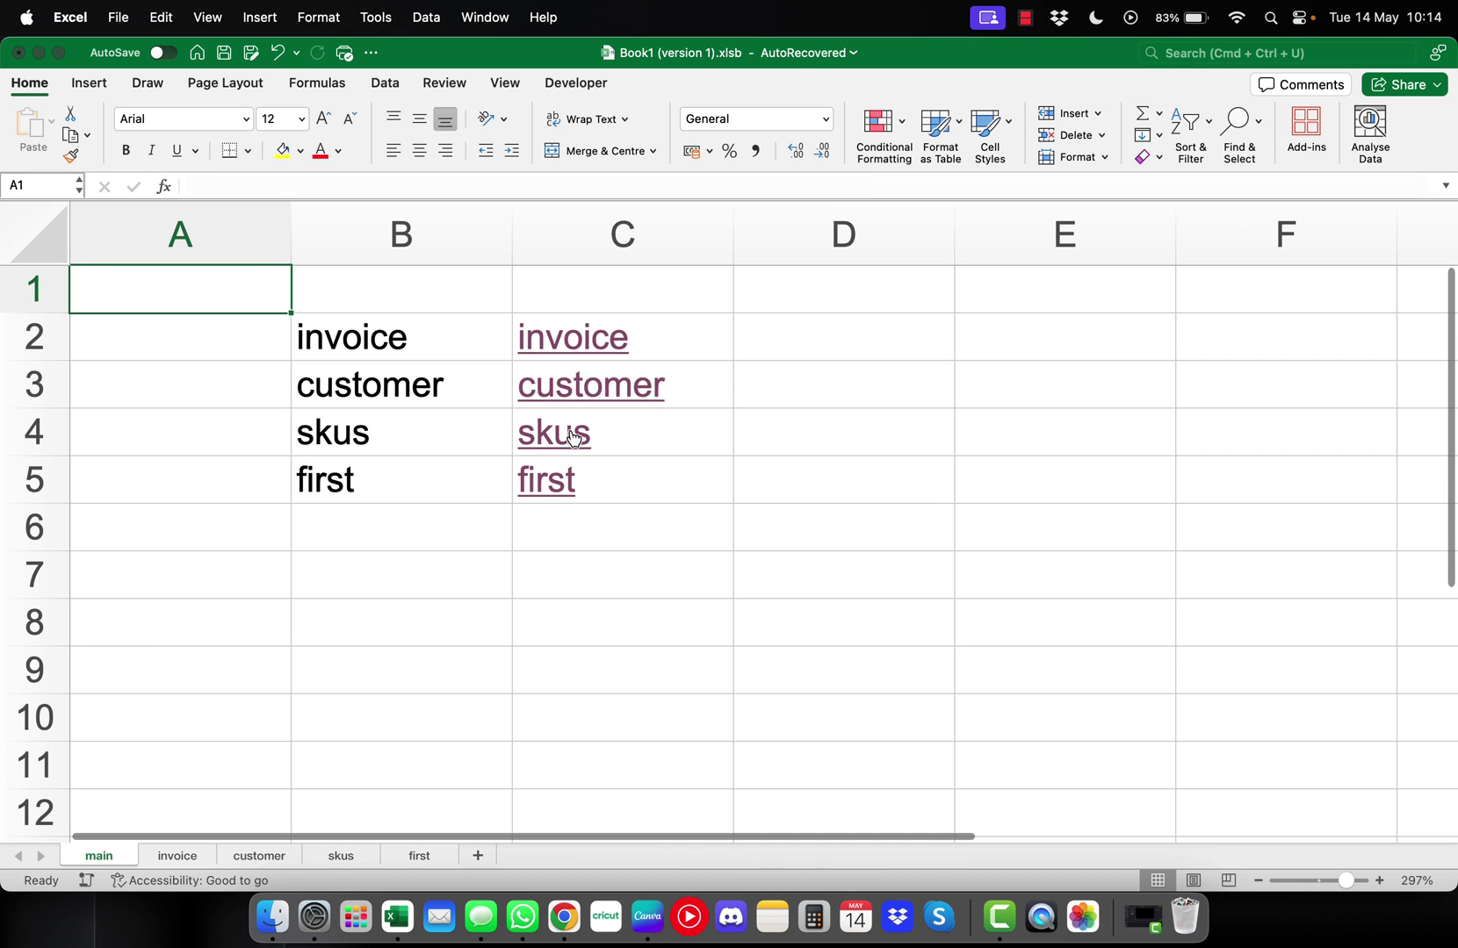
pyautogui.click(558, 486)
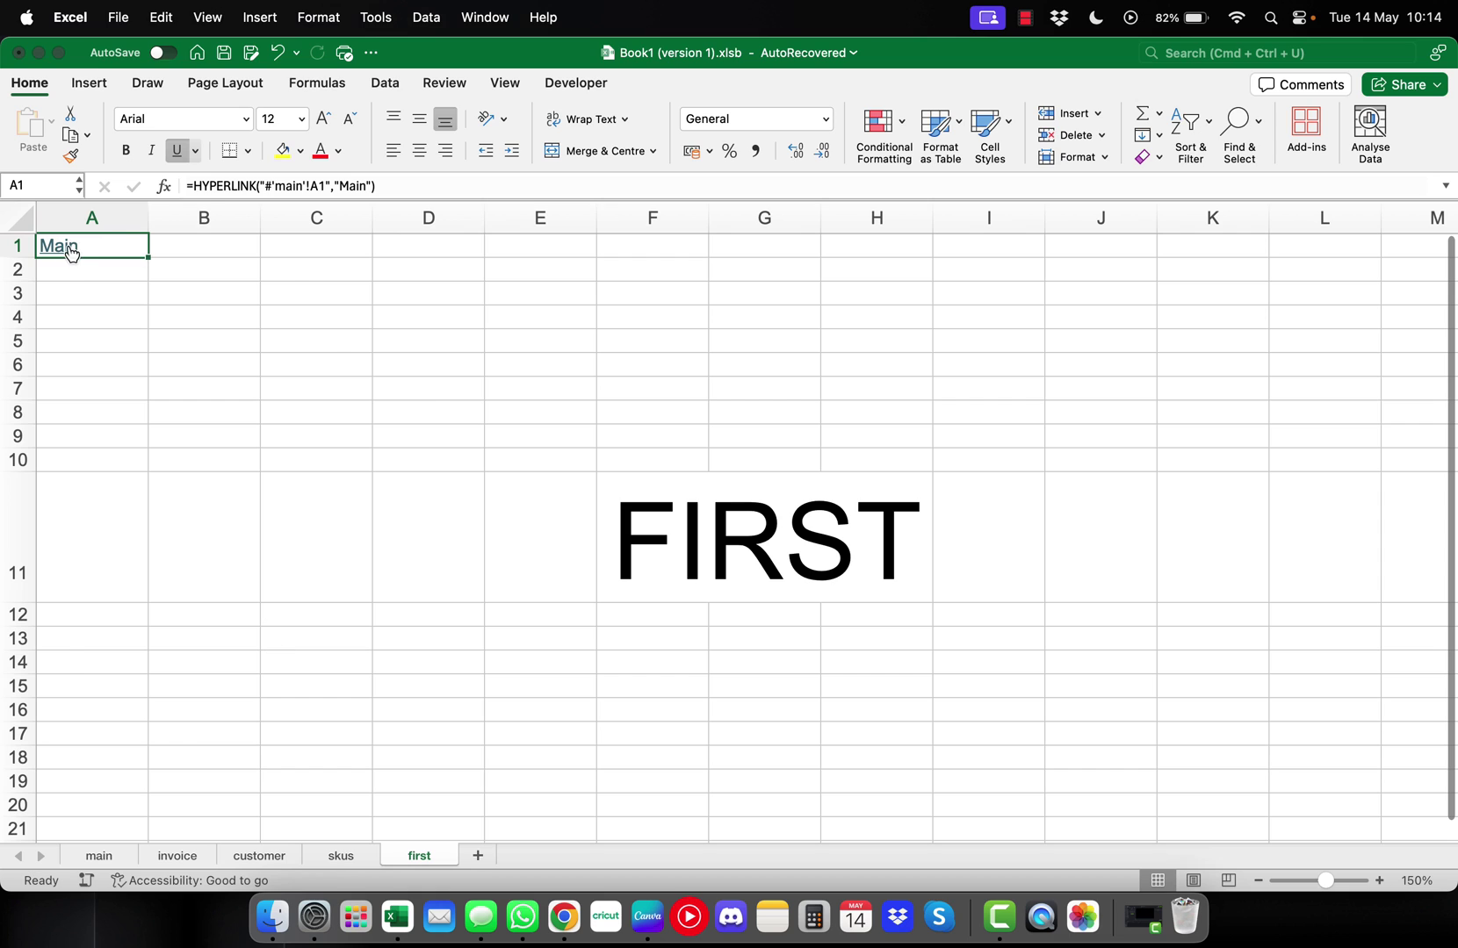
pyautogui.click(70, 248)
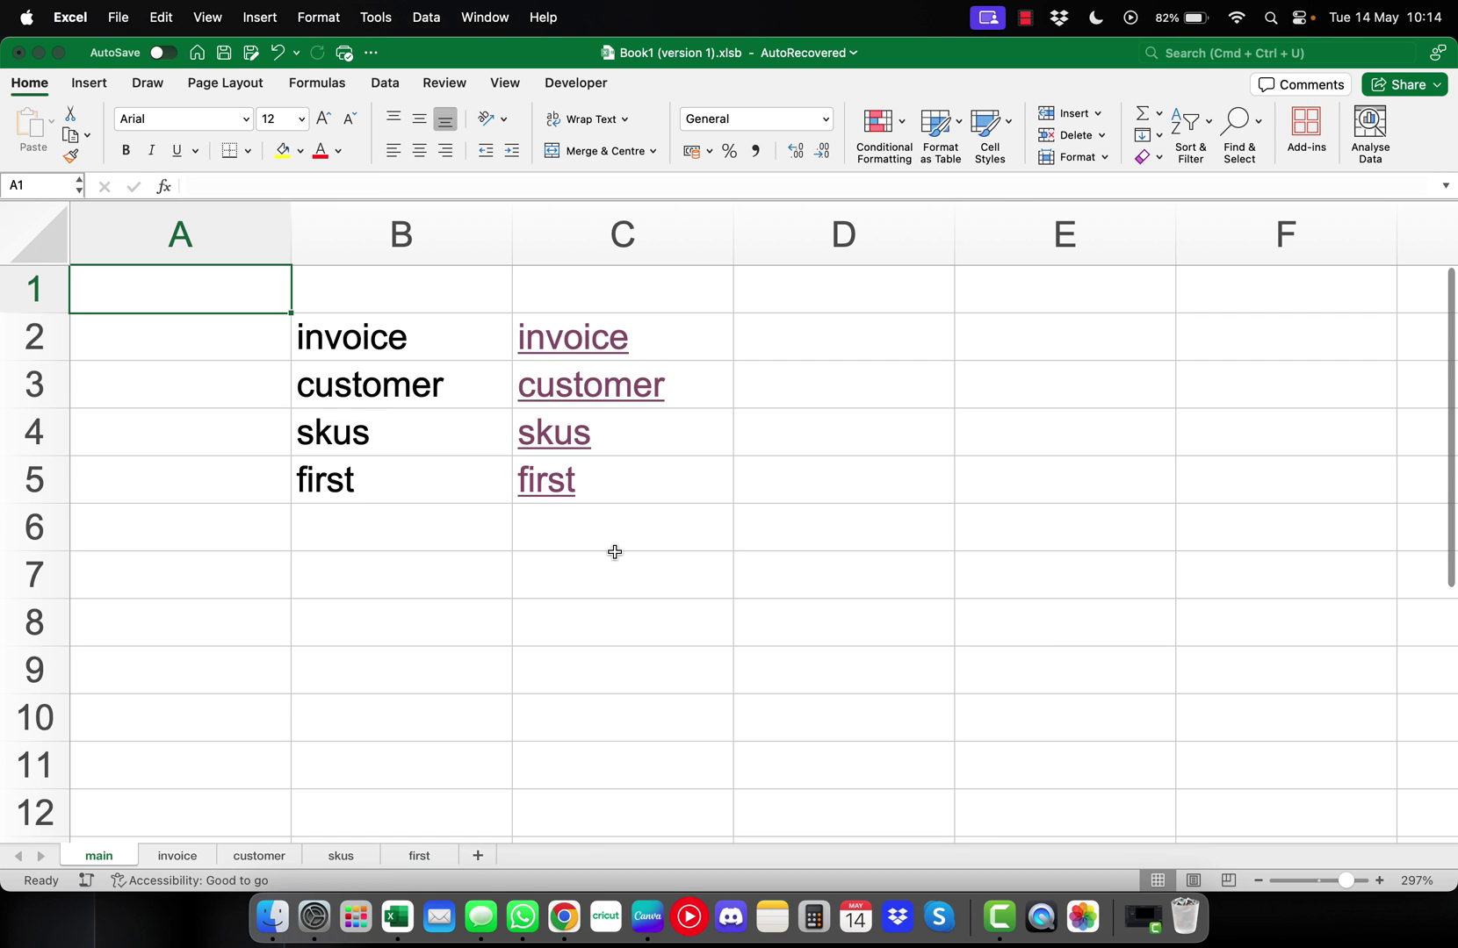